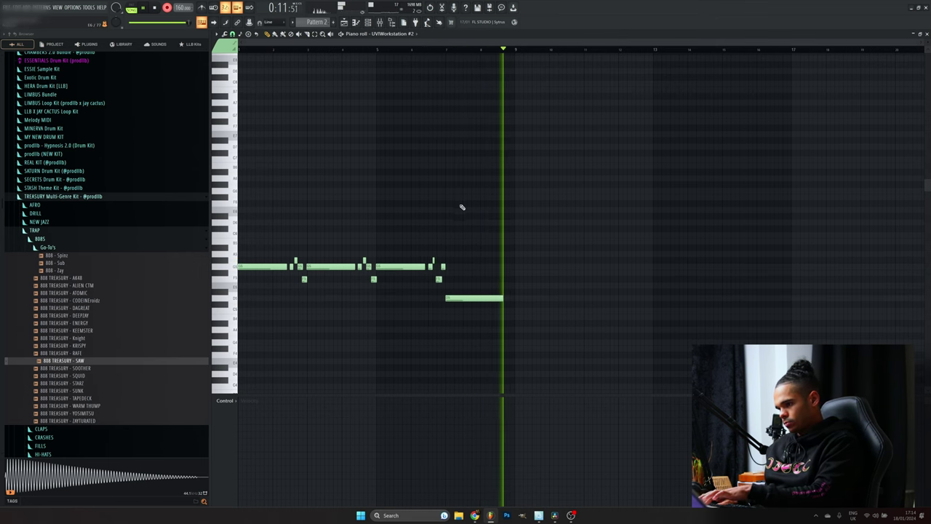
Step: Stop recording and rework the two short notes before the long low note, raising the first to G5 and lowering the second to F5
key(space)
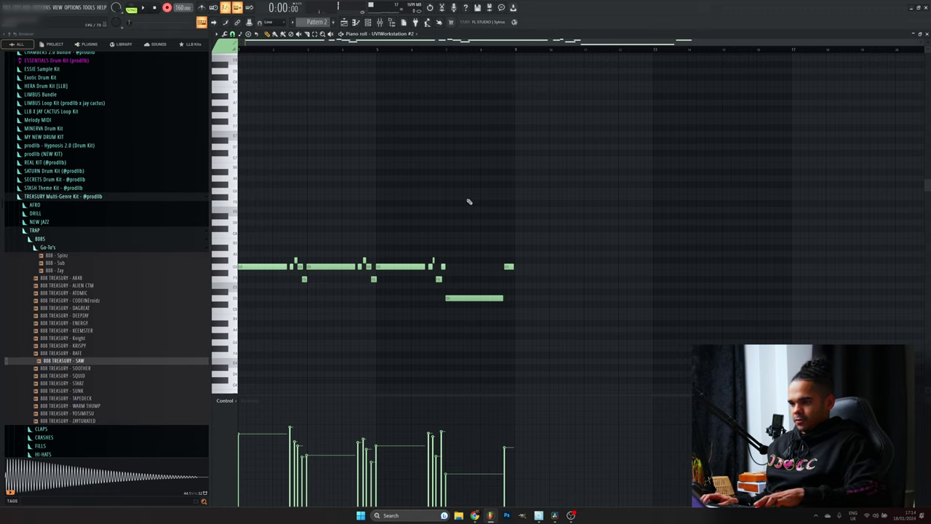
ctrl+scroll(671, 259, up, 3)
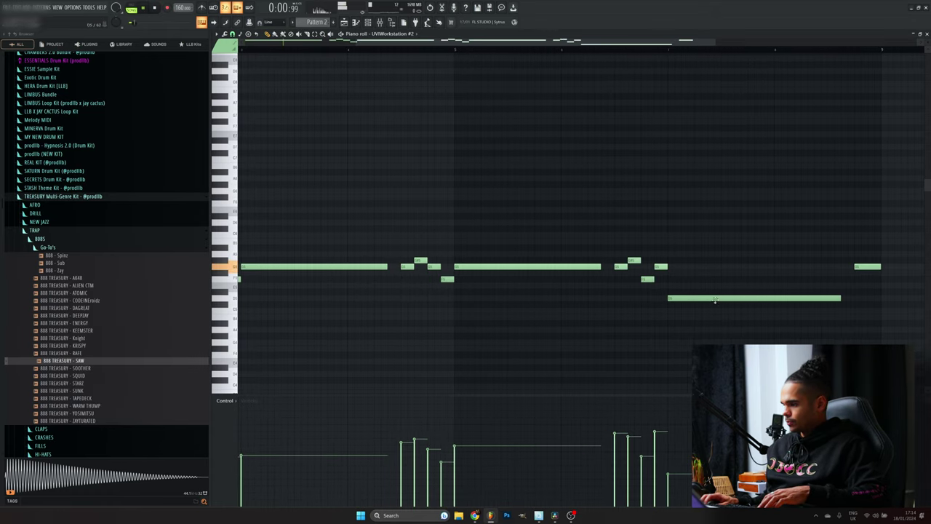
drag(651, 280, 646, 266)
key(space)
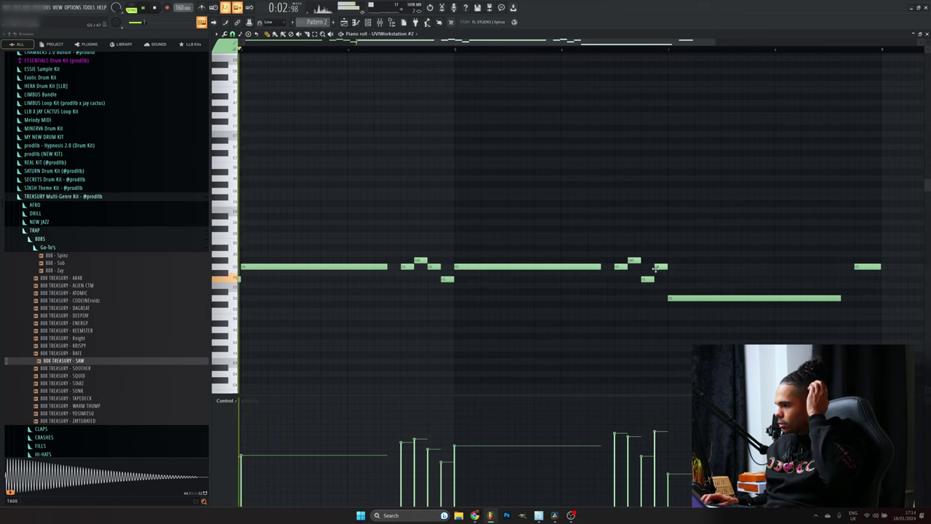
drag(659, 266, 660, 285)
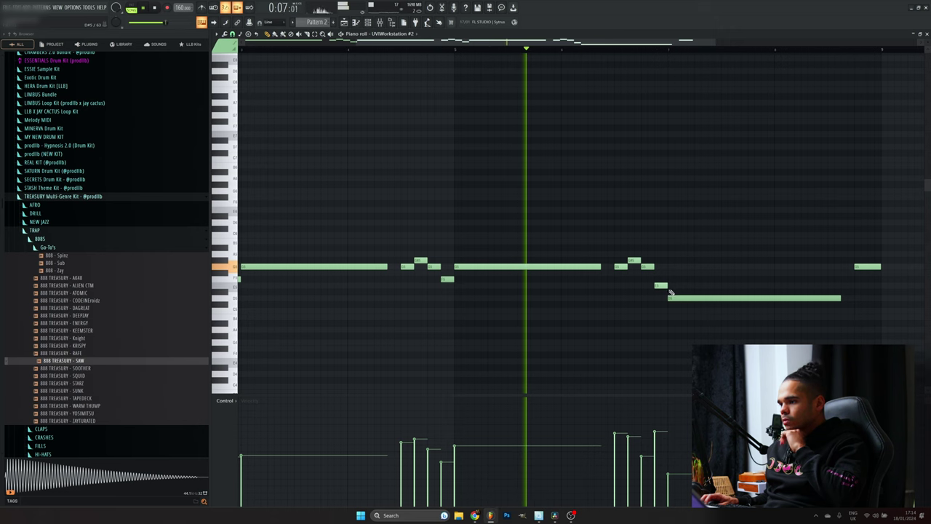
drag(660, 285, 659, 277)
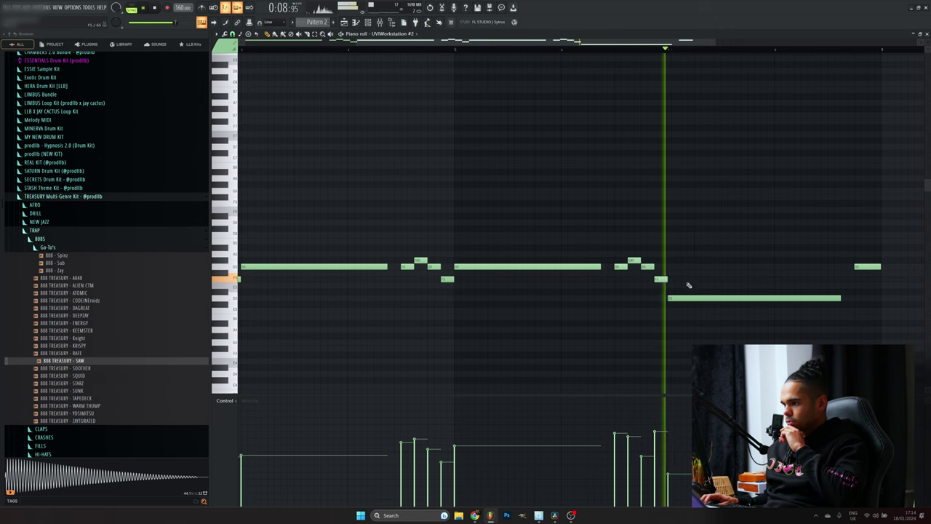
scroll(846, 268, down, 2)
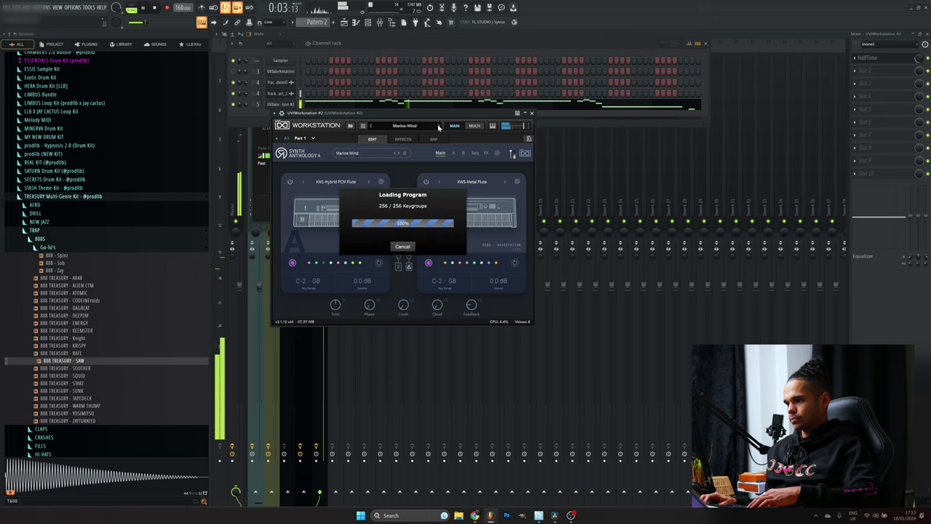
Step: Audition successive flute presets in UVIWorkstation #2 and load the Padding preset
click(439, 126)
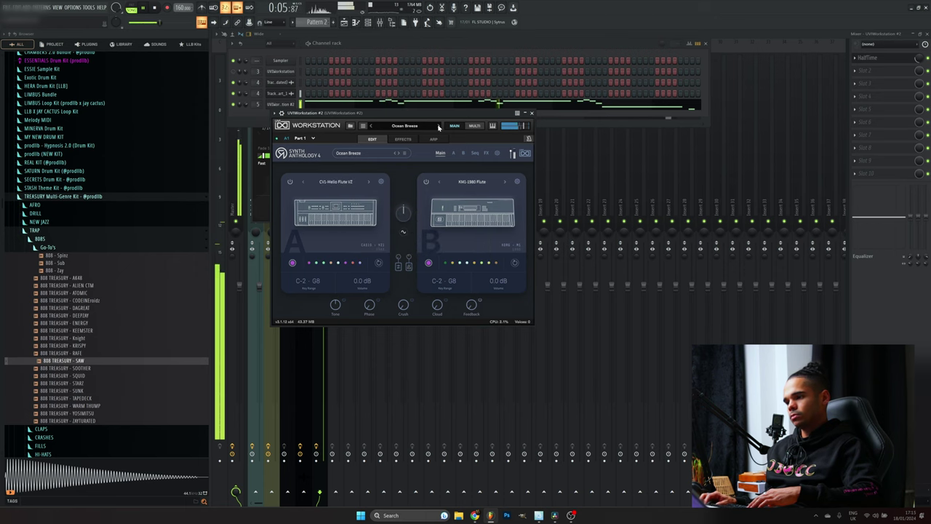
click(438, 126)
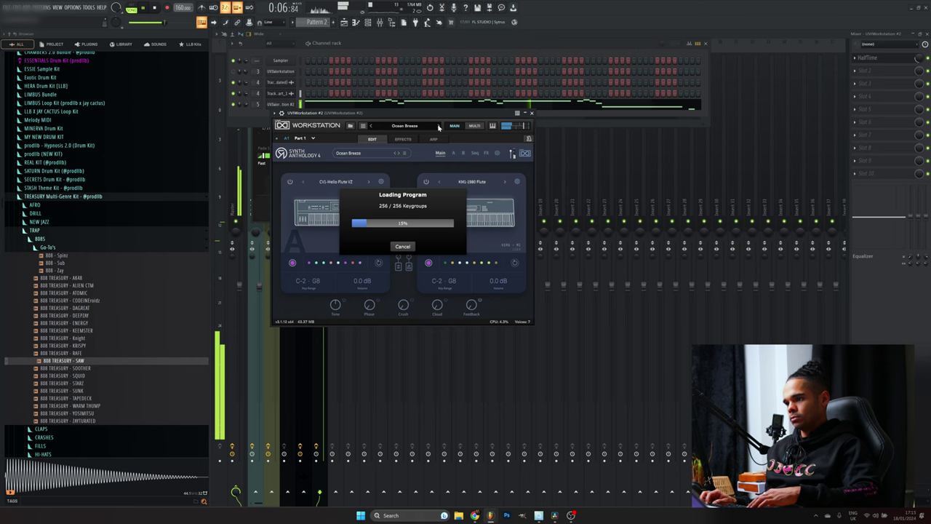
click(438, 126)
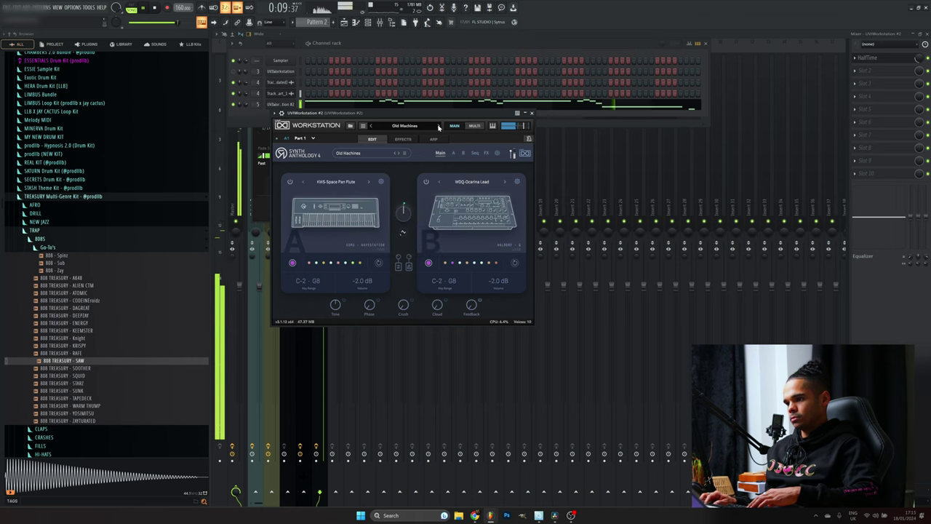
click(438, 126)
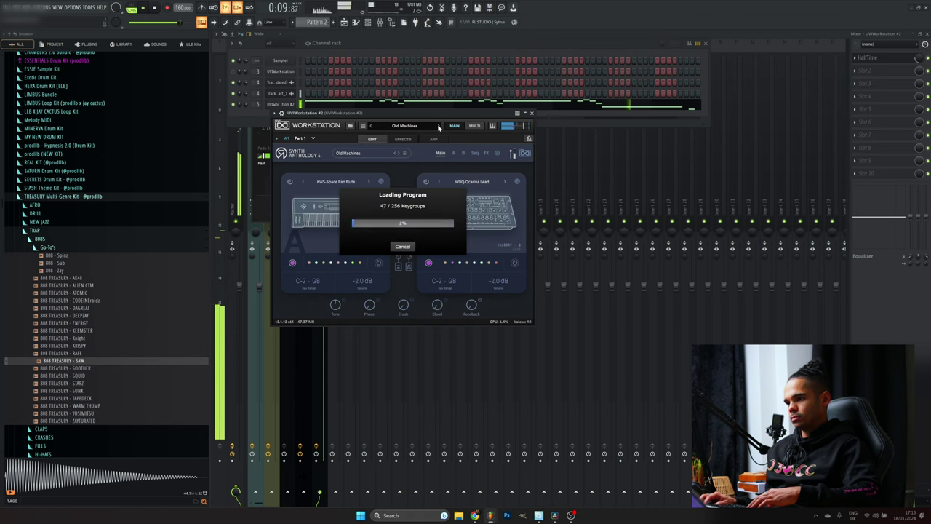
click(439, 126)
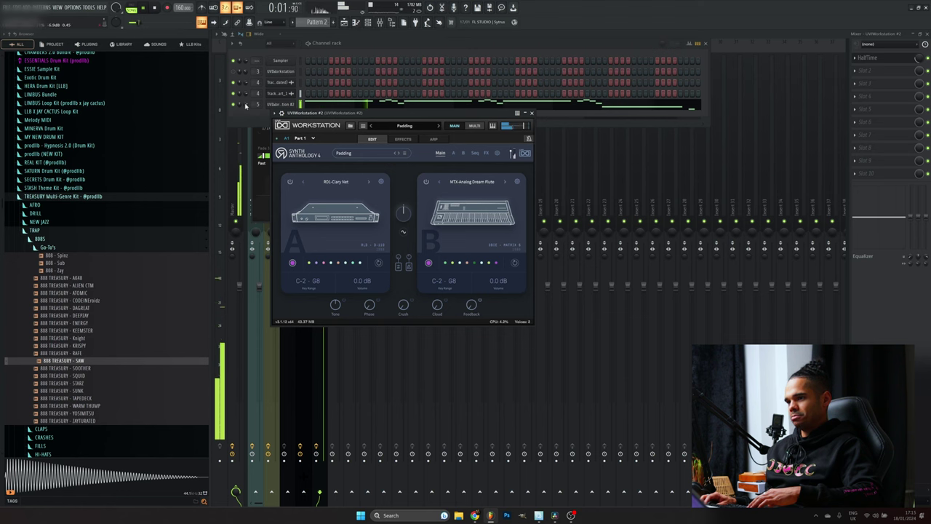
Step: Insert Fruity Parametric EQ 2 in slot 2 of the UVIWorkstation #2 mixer track and cut the low frequencies
click(889, 71)
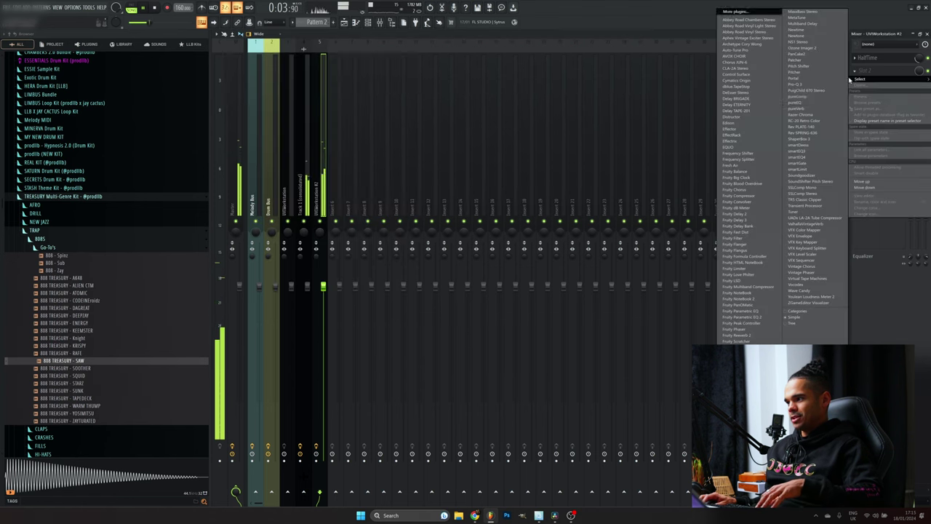
click(777, 317)
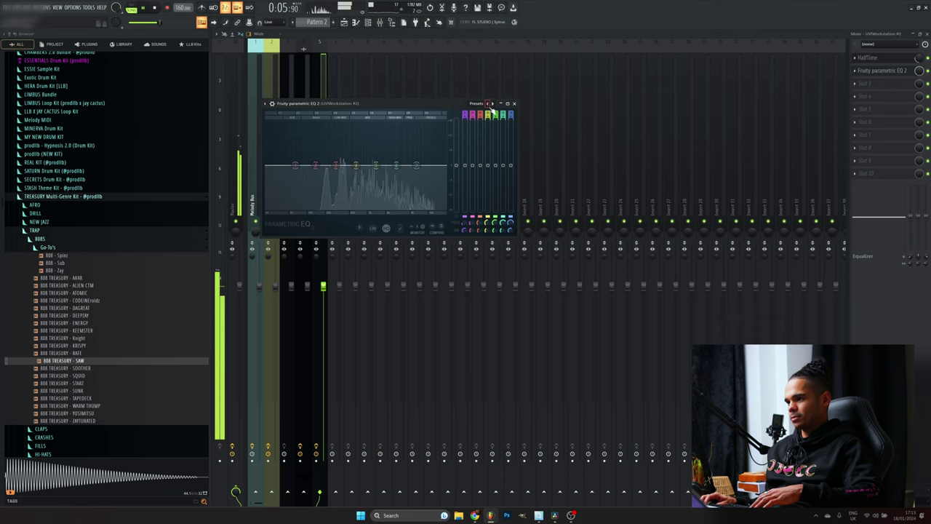
drag(278, 171, 333, 170)
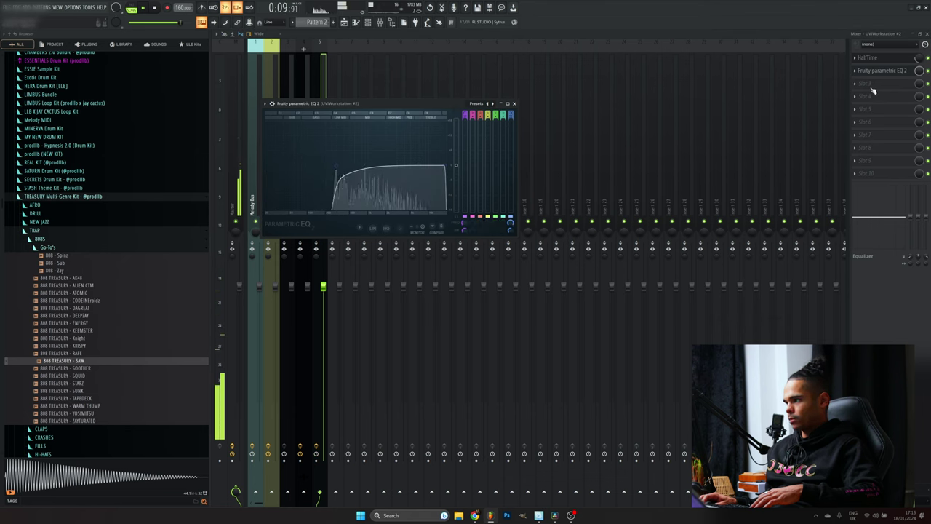
Step: Add PanCake2 in slot 3 and Hyper Chorus in slot 4 of the UVIWorkstation #2 mixer track
click(874, 85)
click(797, 54)
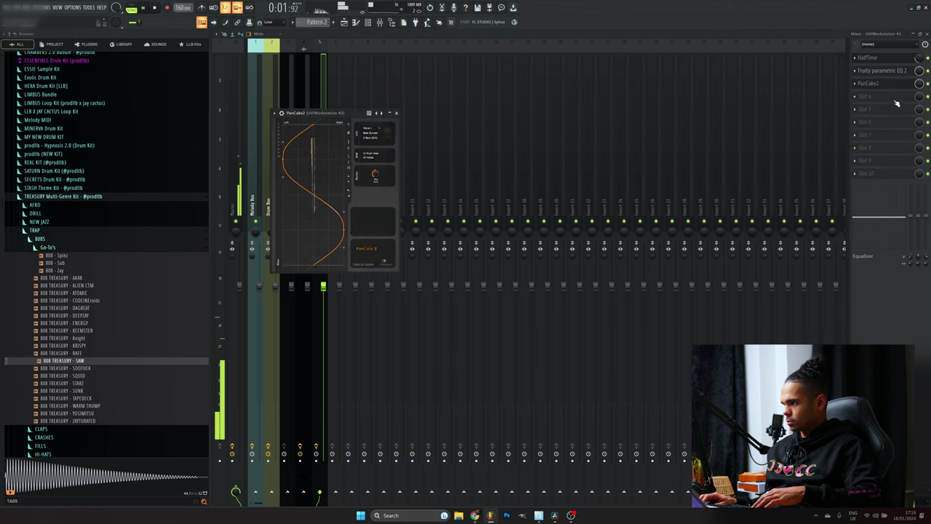
click(894, 104)
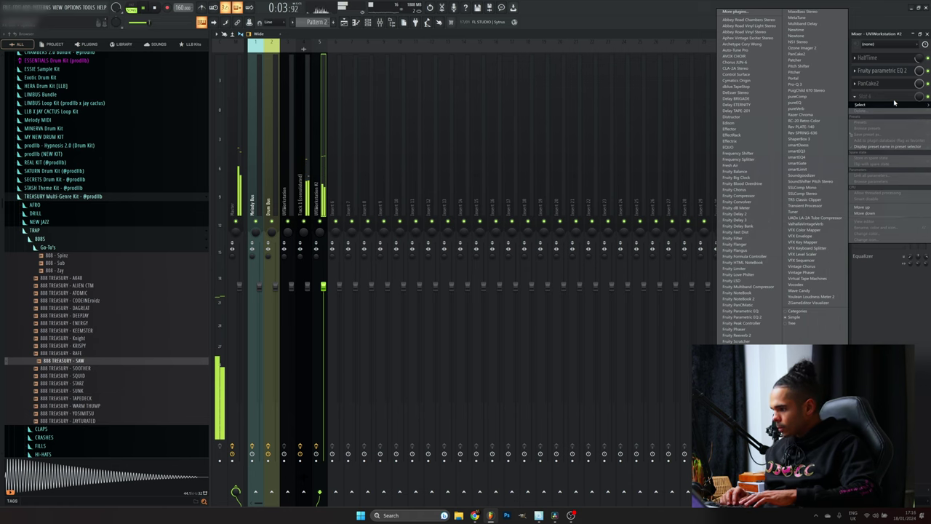
click(750, 396)
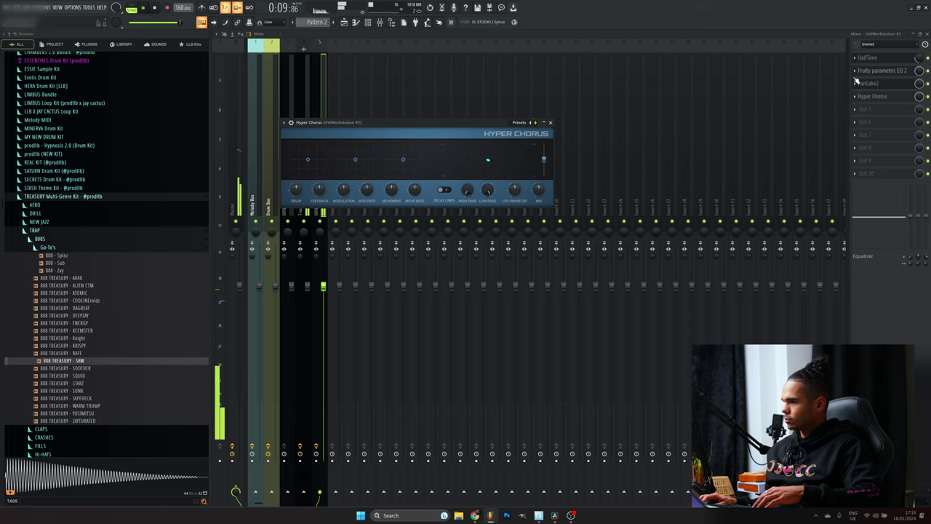
key(Escape)
Step: Try the Synth Anthology 4 voice presets, starting with Dark Choir, in a new UVIWorkstation channel
key(F6)
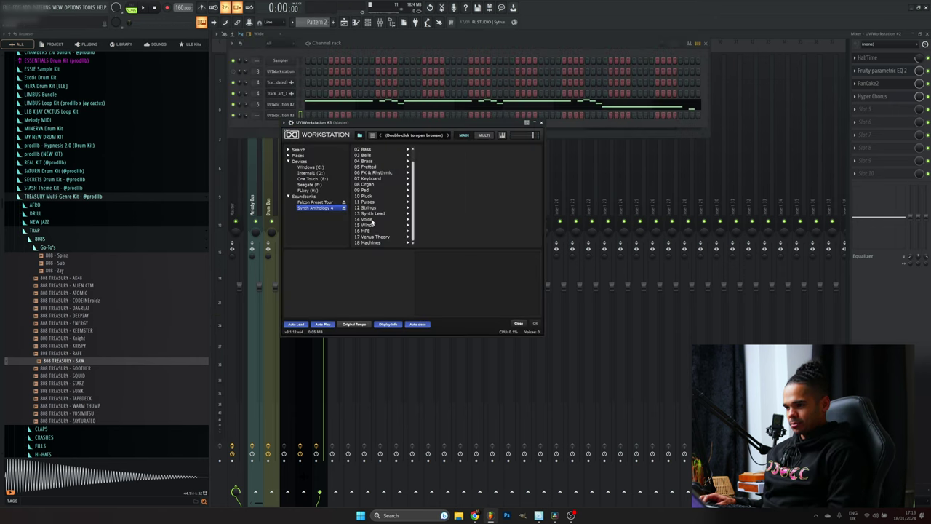
click(371, 220)
click(441, 185)
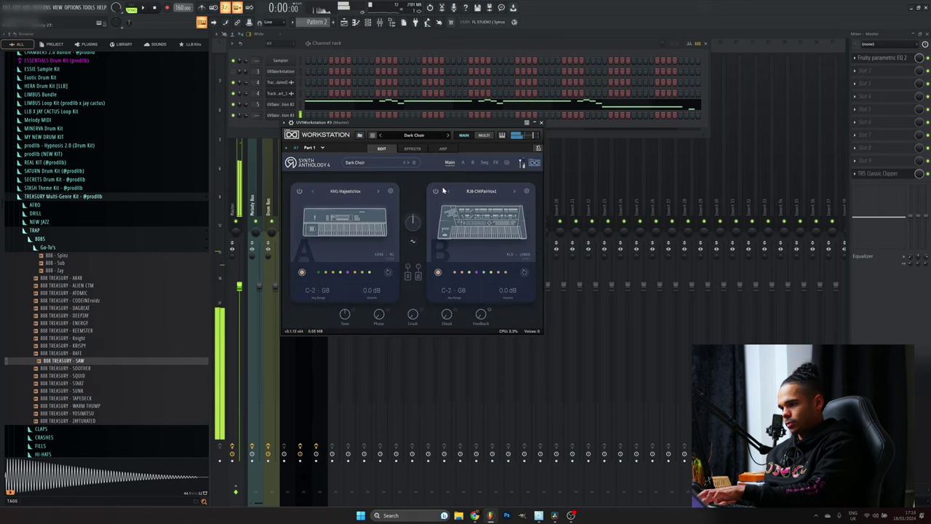
click(447, 136)
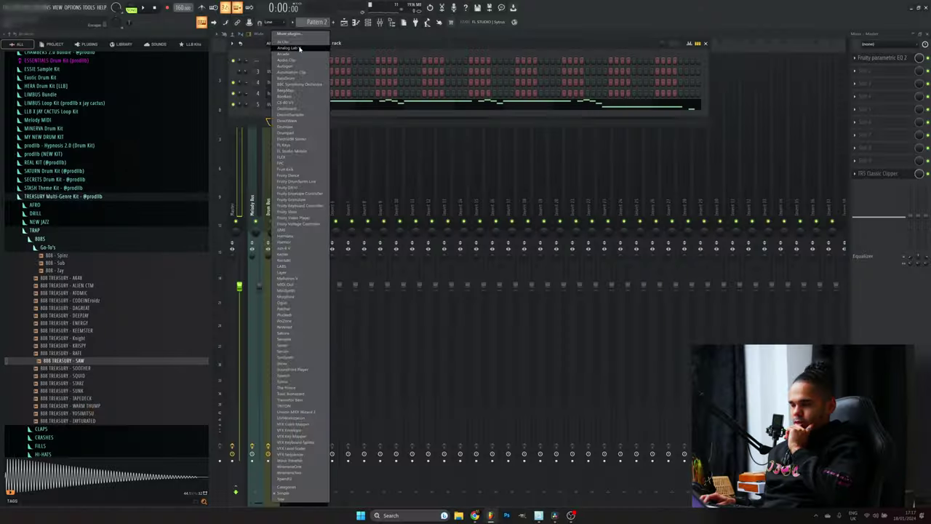
Step: Add an Analog Lab V channel, audition its choir presets and load Choir Royal
click(296, 48)
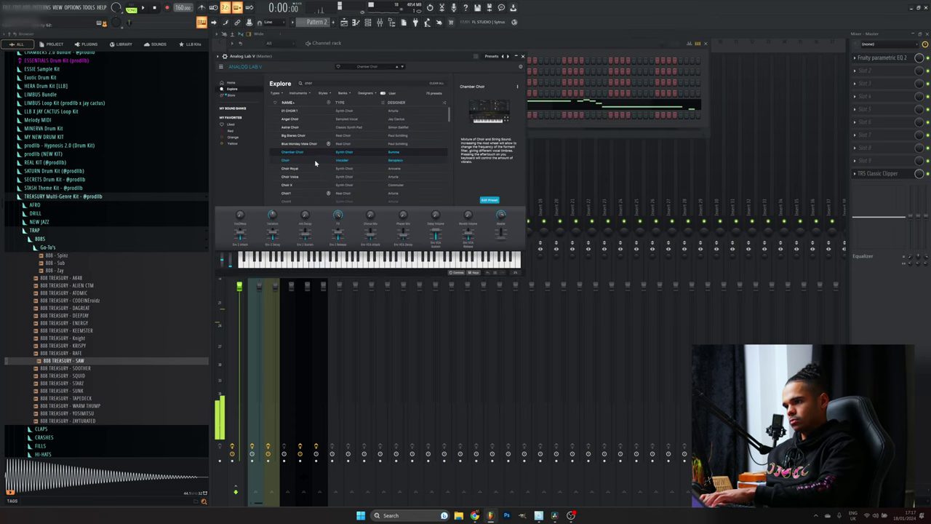
click(316, 161)
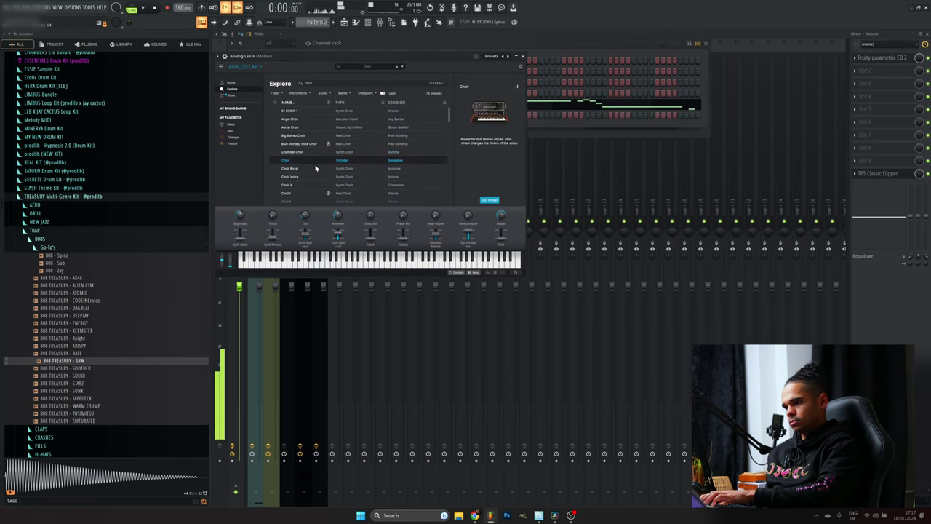
click(316, 168)
scroll(317, 167, down, 2)
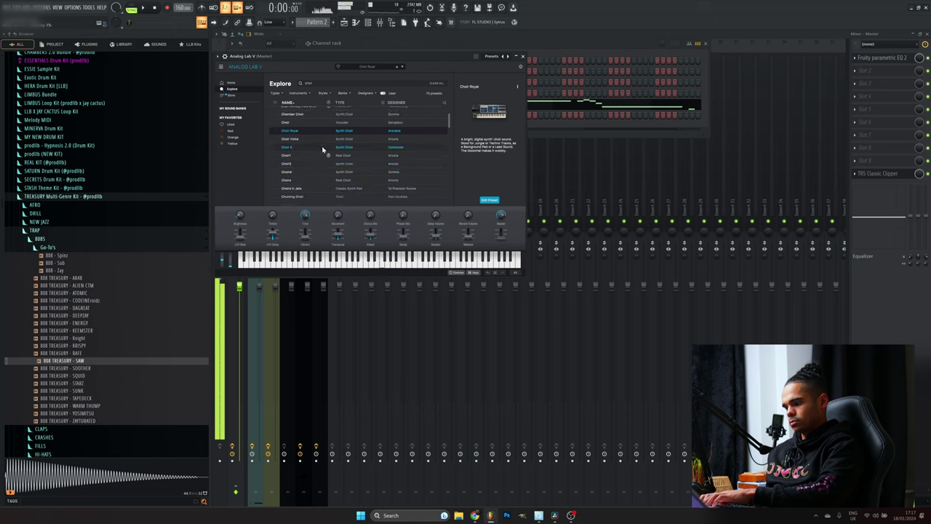
click(321, 140)
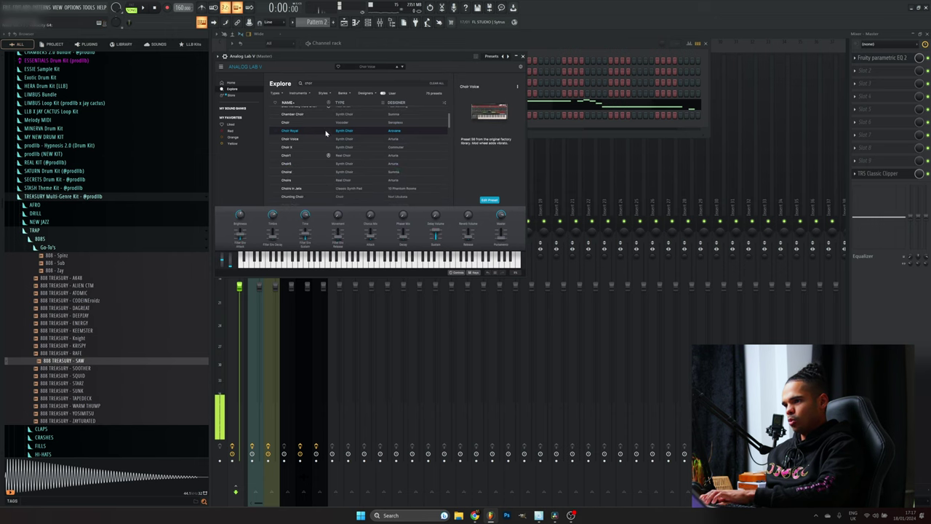
click(326, 131)
Step: Record a slow choir melody for the Analog Lab V channel into Pattern 2, viewing it in the piano roll
click(557, 63)
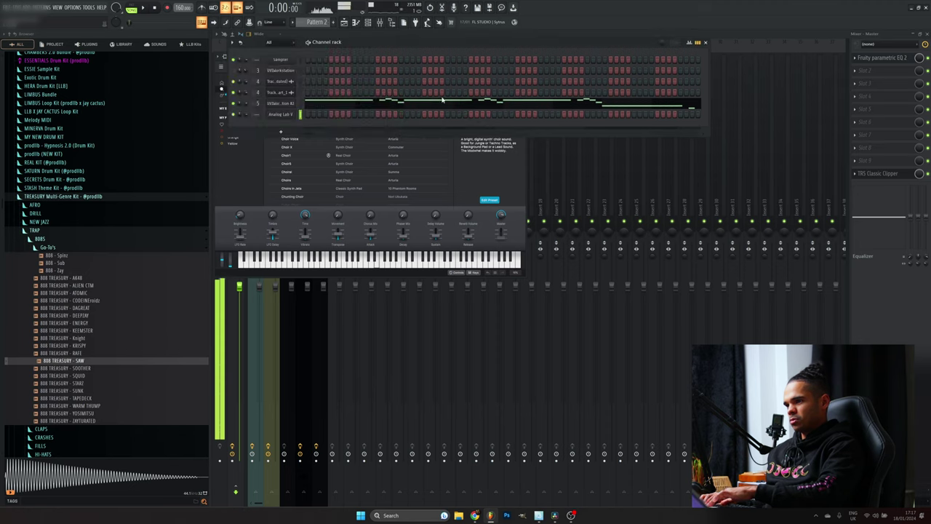
right_click(298, 116)
click(320, 115)
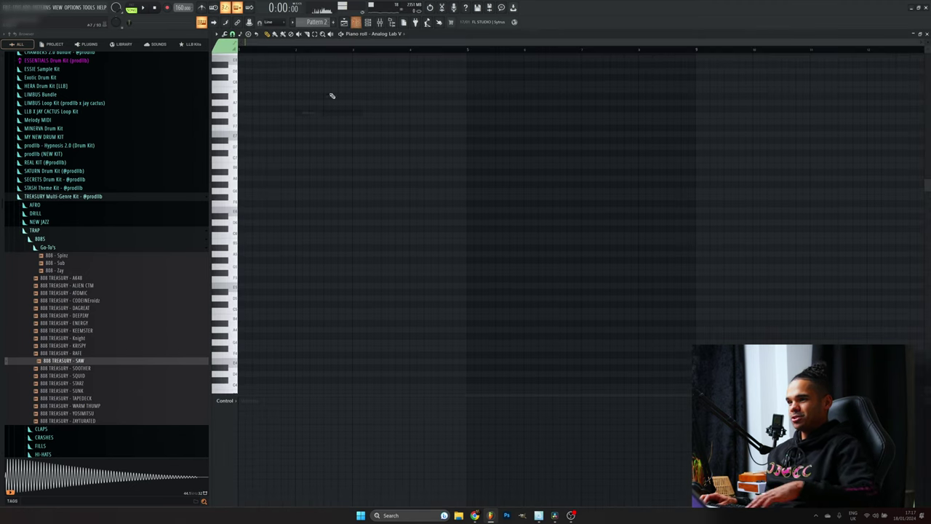
click(345, 23)
click(371, 124)
right_click(371, 122)
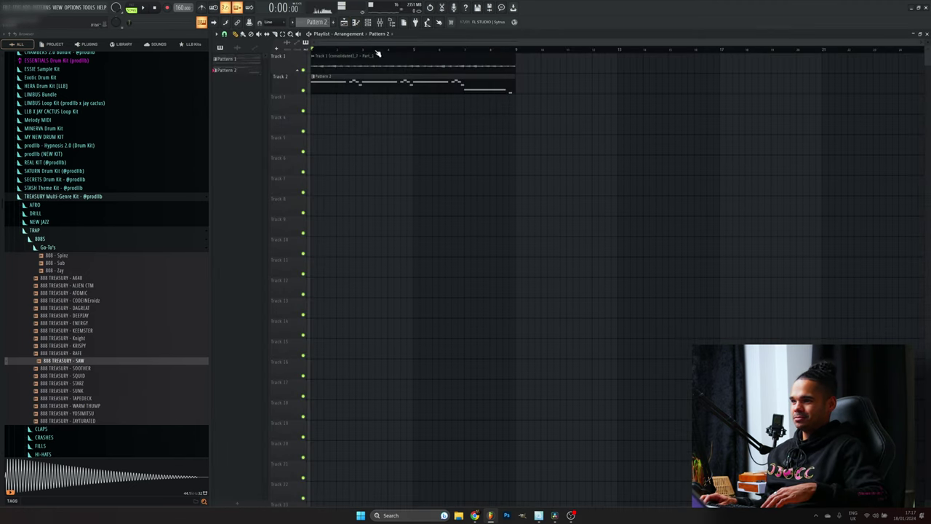
click(368, 23)
key(F7)
click(145, 8)
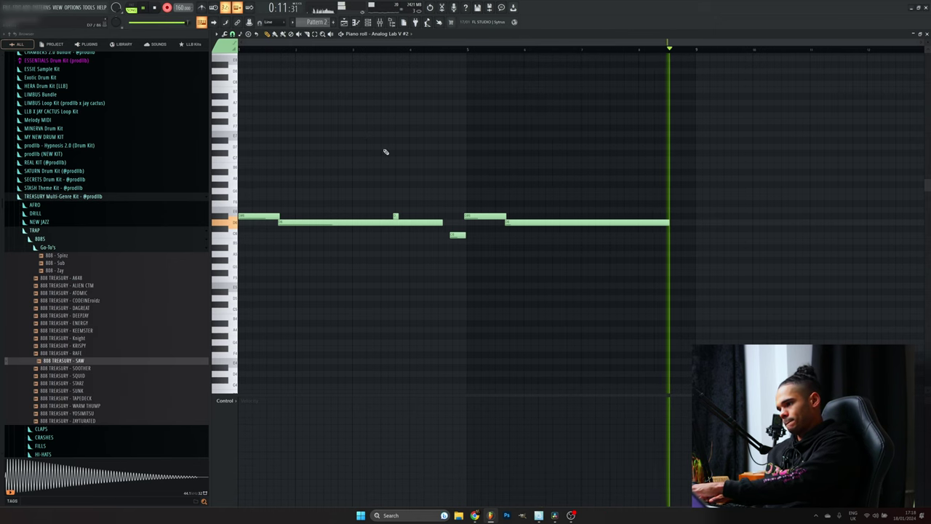
key(space)
Step: Play the recording back and insert ValhallaVintageVerb in slot 2 of the choir's mixer track, after the low-cut EQ
key(space)
key(F9)
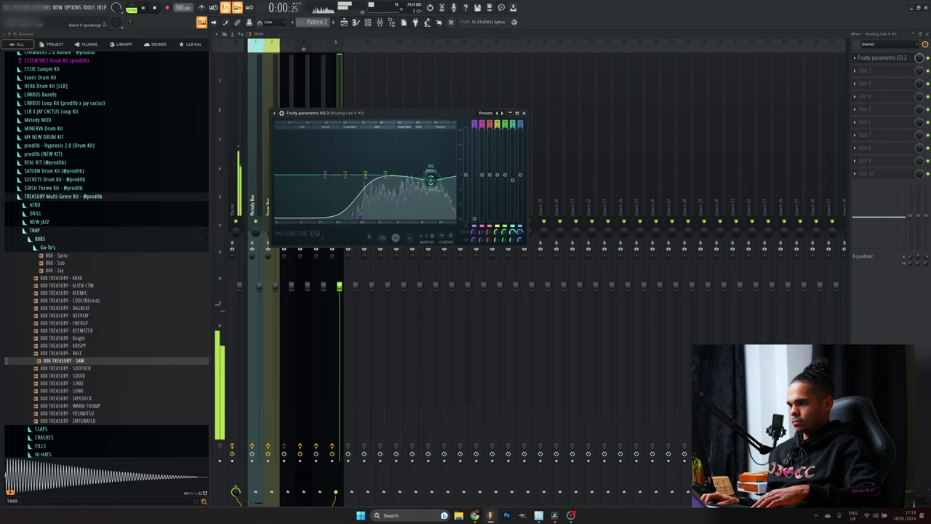
click(880, 71)
click(757, 320)
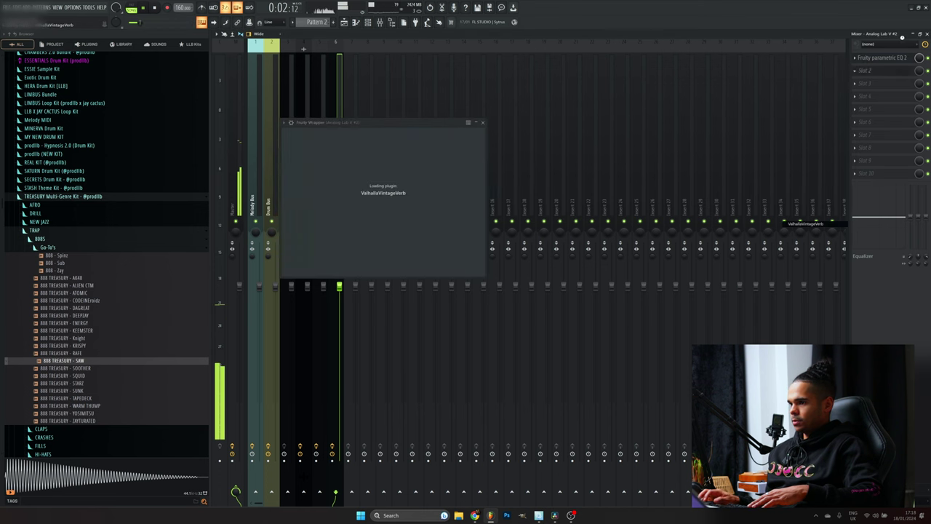
Step: Set the choir's ValhallaVintageVerb to 66.2 % mix, 1.42 s decay and a 340 Hz low cut
drag(595, 224, 595, 211)
drag(357, 203, 342, 211)
drag(304, 183, 305, 173)
drag(357, 202, 357, 193)
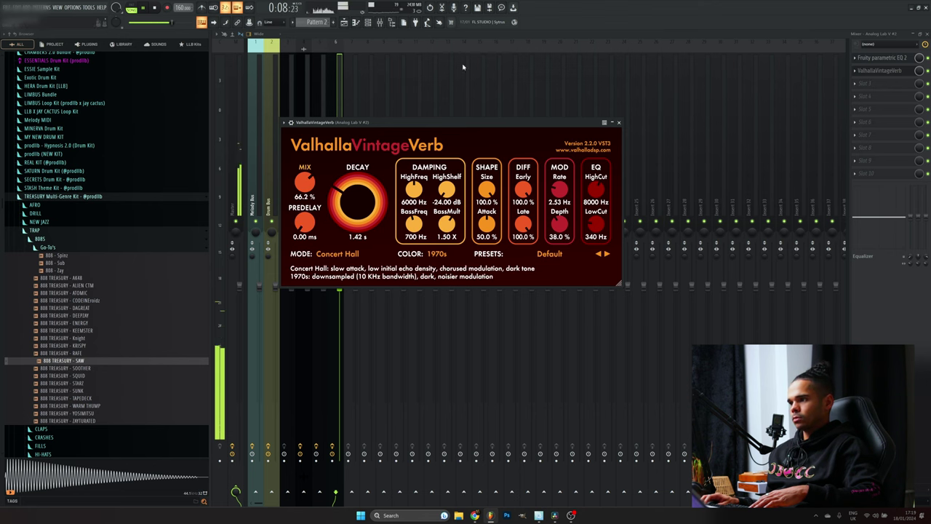
key(Escape)
Step: Add a new UVIWorkstation channel and audition Synth Anthology 4 presets from Comb Patrol to Fables
click(371, 23)
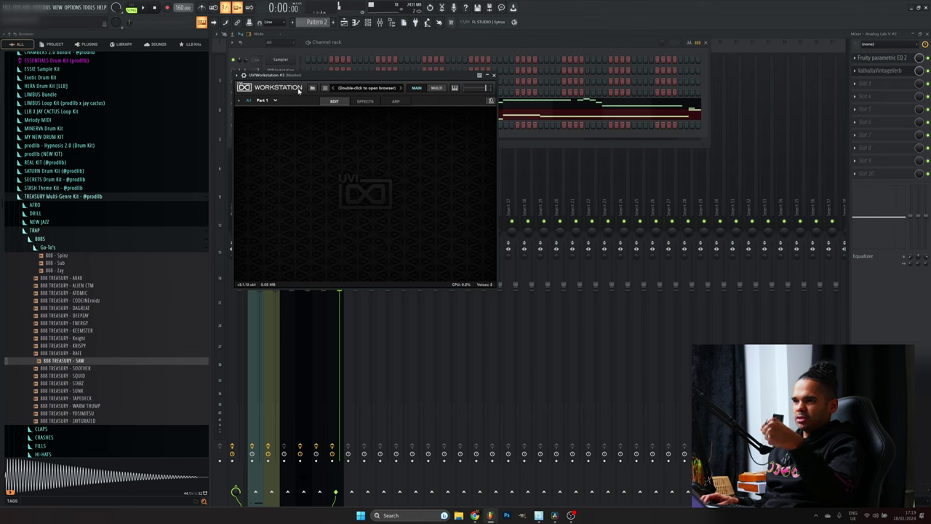
click(326, 87)
click(364, 75)
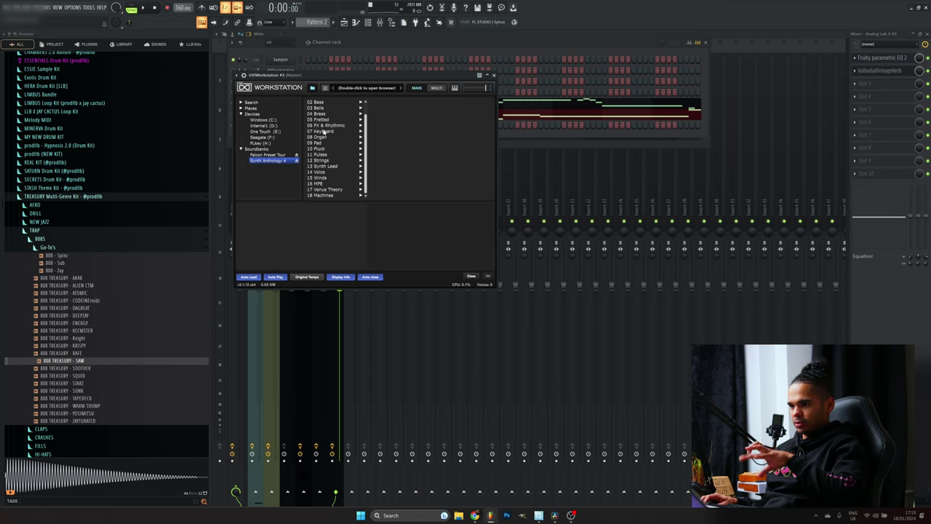
double_click(395, 129)
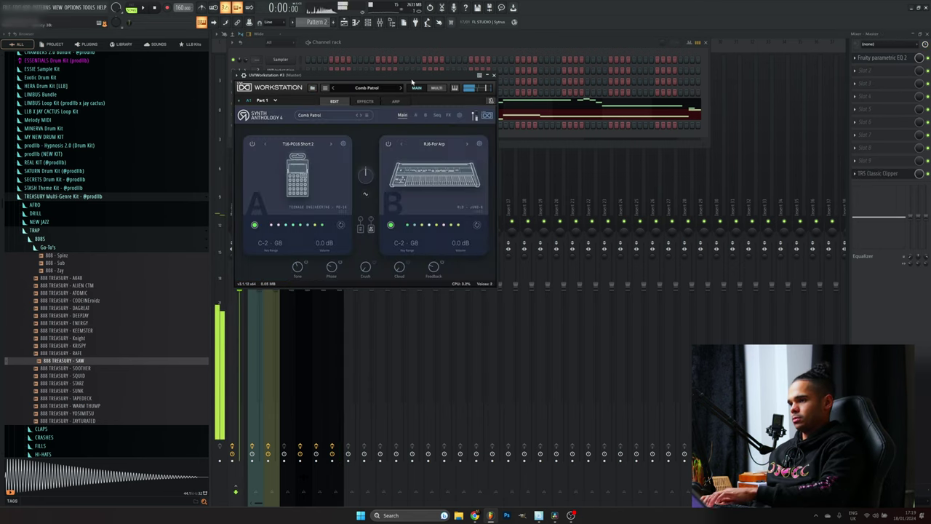
click(400, 88)
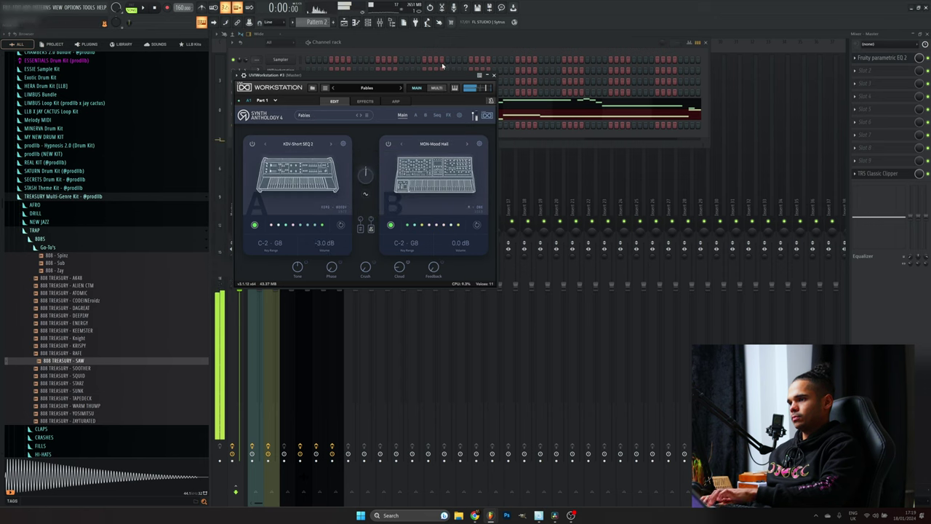
Step: Open the UVIWorkstation #3 channel in the piano roll and draw a stacked chord of long notes across the first four bars
click(441, 68)
right_click(291, 119)
click(312, 125)
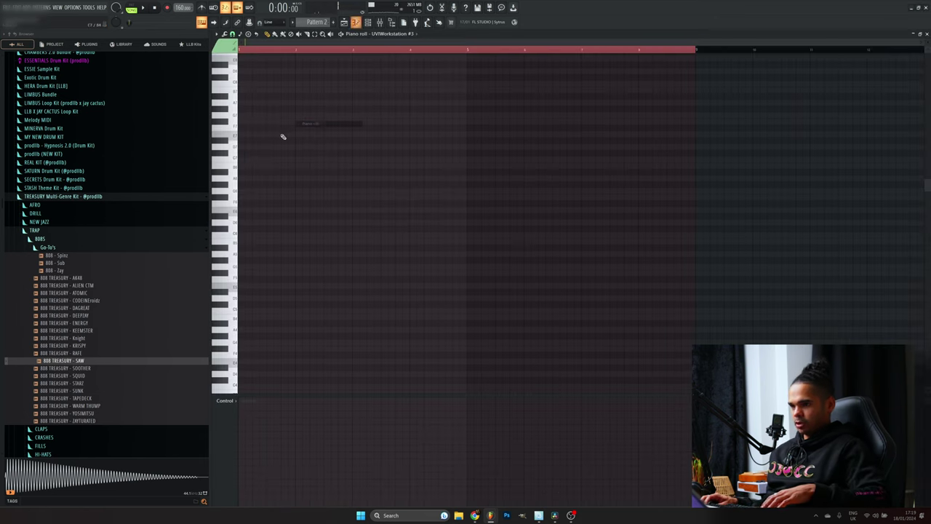
drag(294, 277, 223, 235)
mouse_move(269, 330)
mouse_down()
mouse_move(221, 334)
mouse_move(228, 282)
mouse_move(269, 295)
mouse_move(245, 270)
mouse_move(288, 270)
mouse_up()
key(space)
key(space)
mouse_move(271, 202)
mouse_down()
mouse_move(248, 190)
mouse_move(251, 221)
mouse_up()
click(295, 204)
Step: Arpeggiate the chord with an Alternate pattern, Alternate range of 2 and shortened time multiplier, and duplicate the result across bars 5 to 8
key(alt+a)
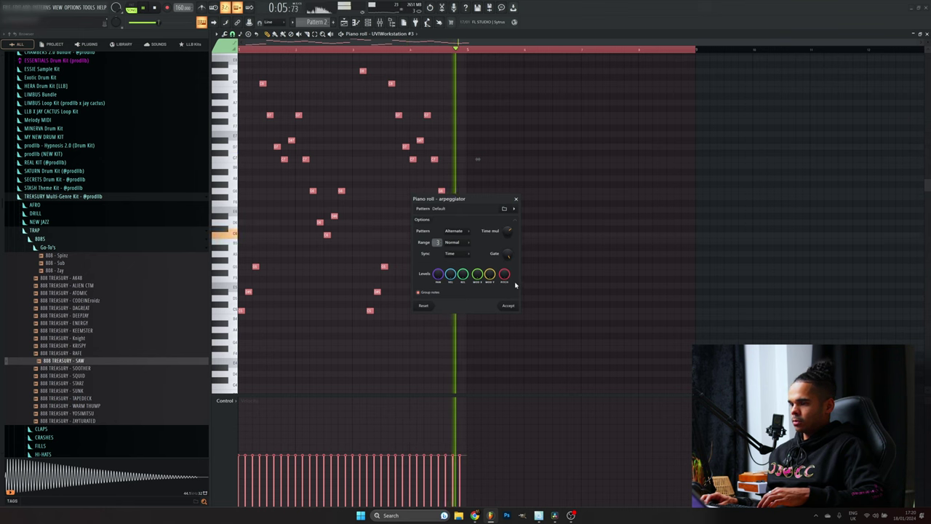
drag(508, 231, 510, 238)
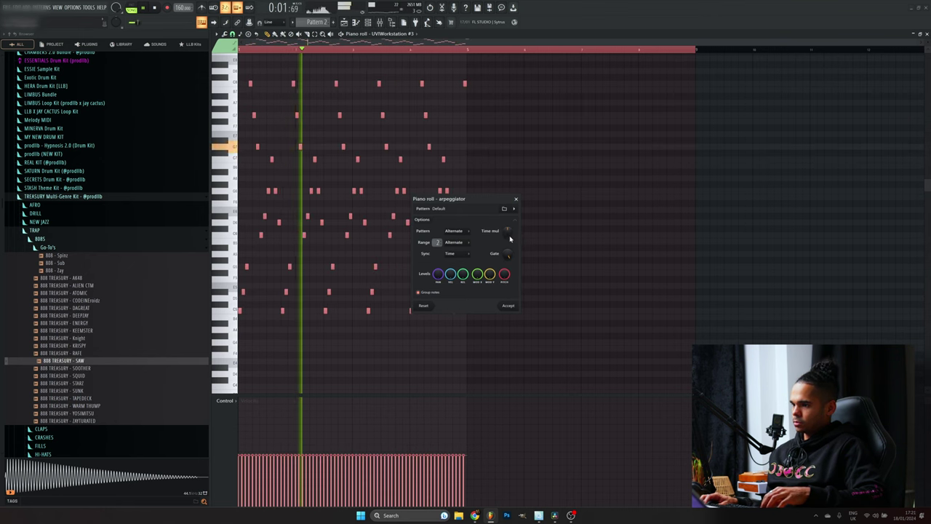
click(507, 305)
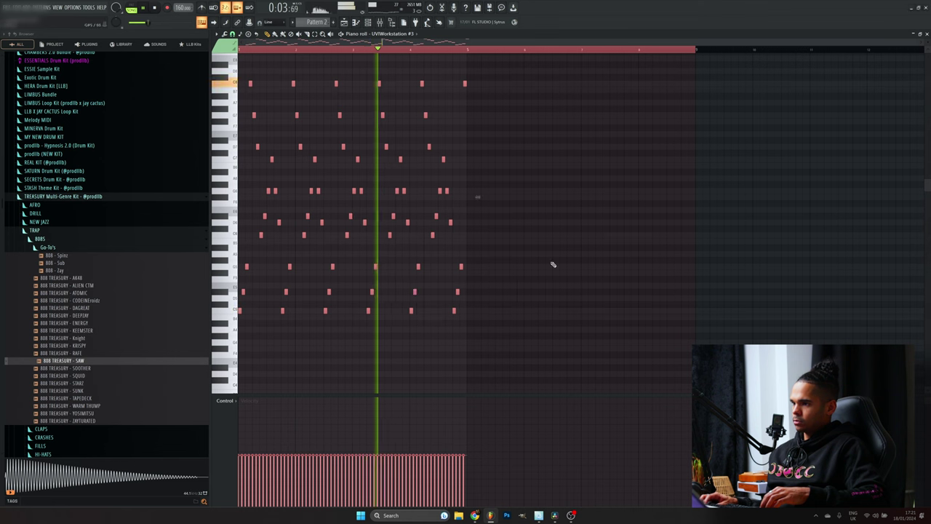
key(ctrl+b)
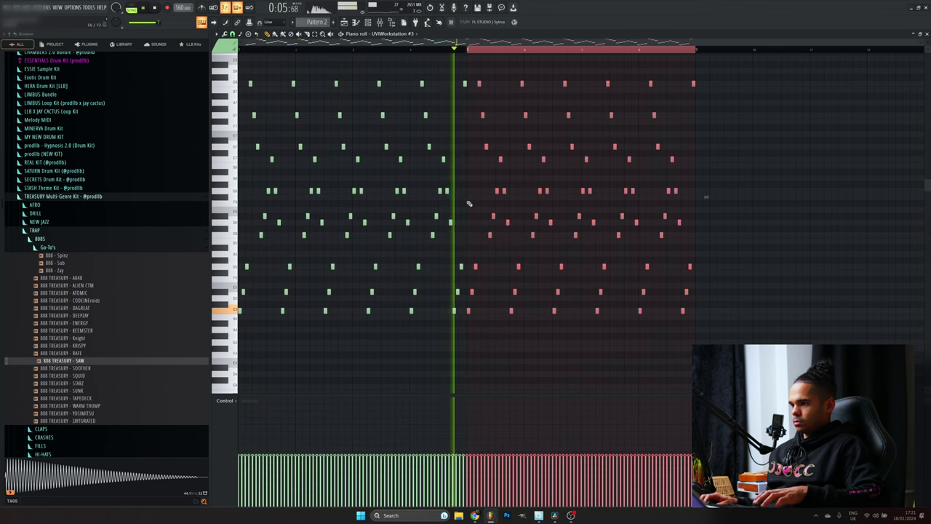
Step: Put HalfTime on the UVIWorkstation #3 mixer track with a 1/8 loop and 4x speed
key(F6)
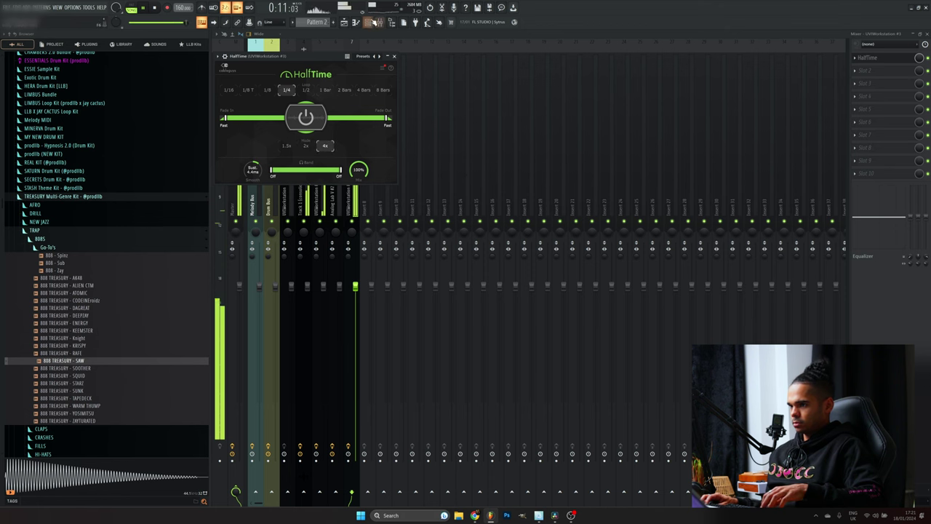
key(F6)
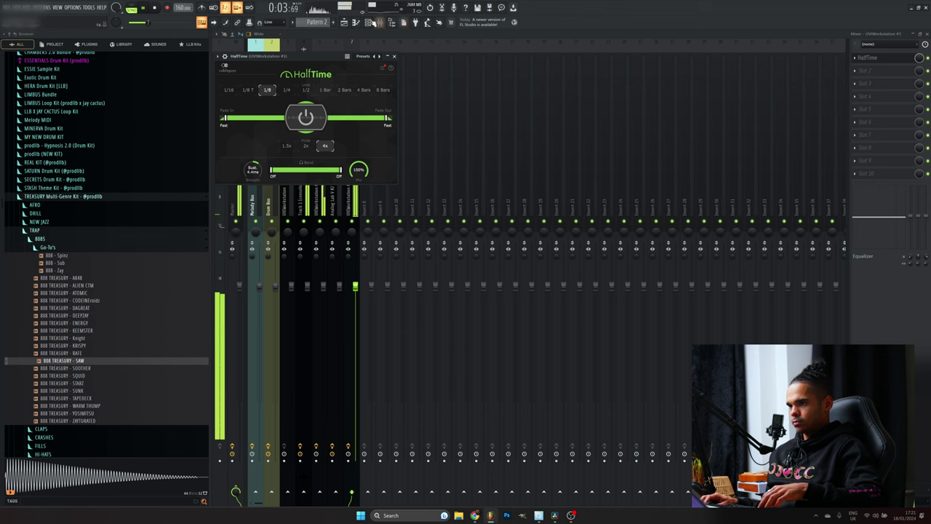
Step: Trim the UVIWorkstation #3 arpeggio to its first two bars by deleting every note after them
click(370, 23)
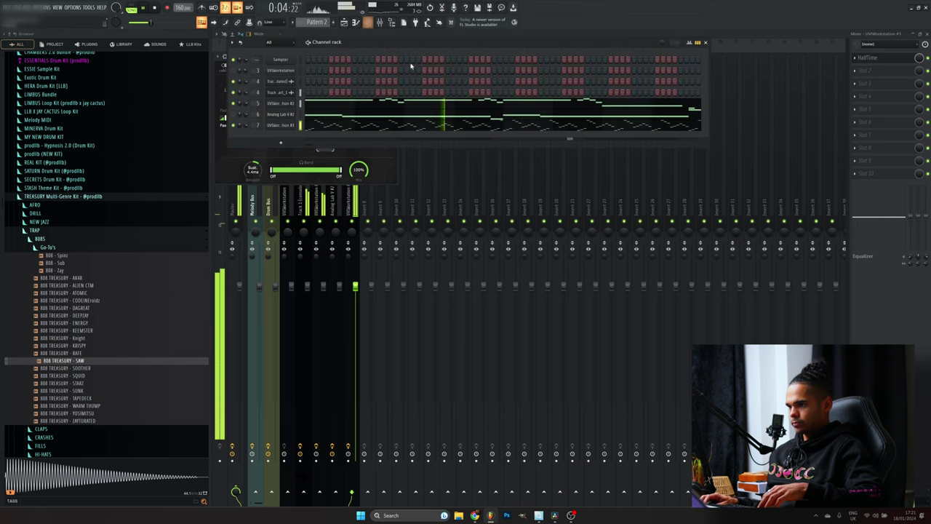
click(431, 127)
drag(369, 77, 786, 332)
key(Delete)
key(space)
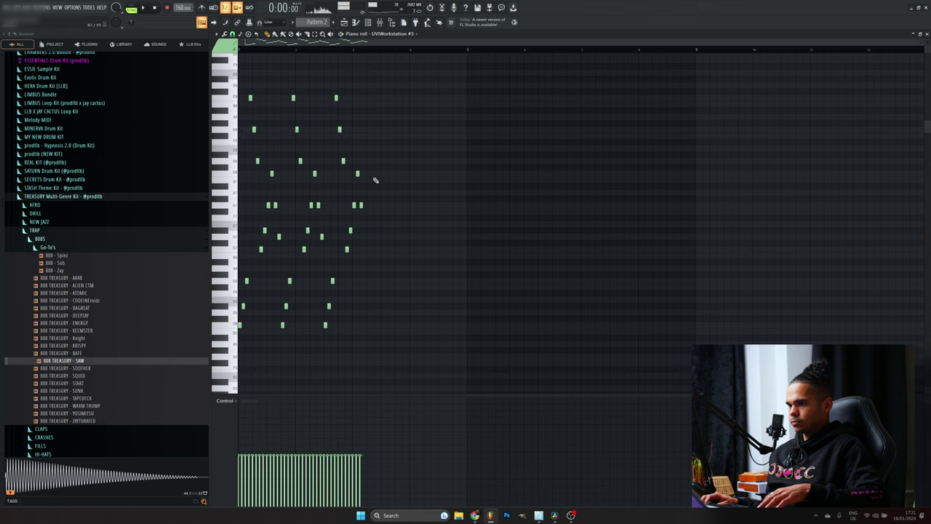
right_click(355, 205)
right_click(357, 173)
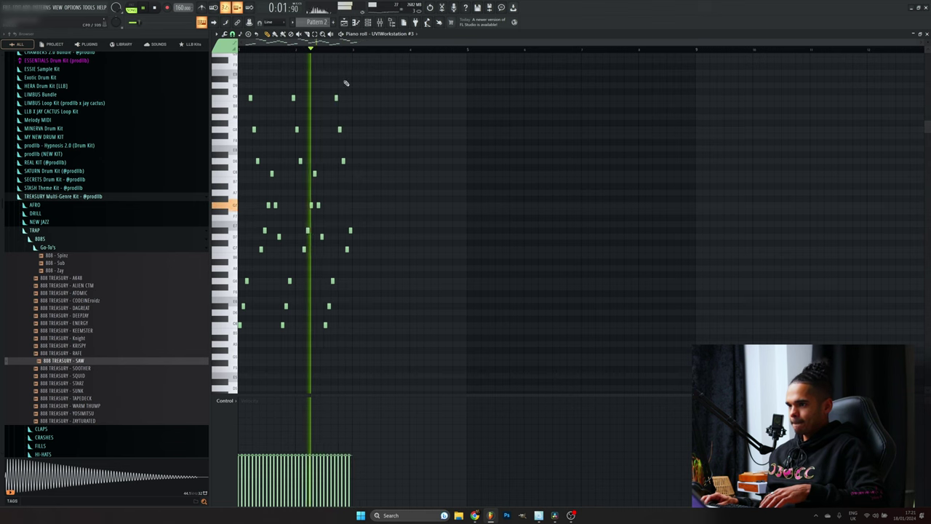
Step: Duplicate the two-bar arpeggio three times to fill eight bars and play it
key(ctrl+a)
key(ctrl+b)
key(ctrl+b)
key(ctrl+b)
key(space)
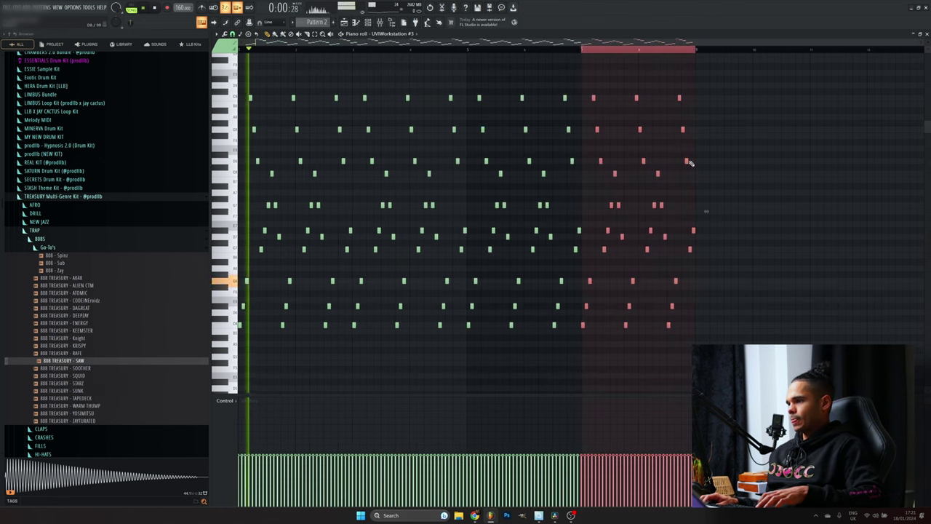
Step: Raise the arpeggio notes in bars 5 to 8 by one octave, keeping the note just before bar 5 in the lower octave
drag(473, 82, 842, 357)
drag(715, 95, 473, 342)
key(ctrl+Up)
key(ctrl+d)
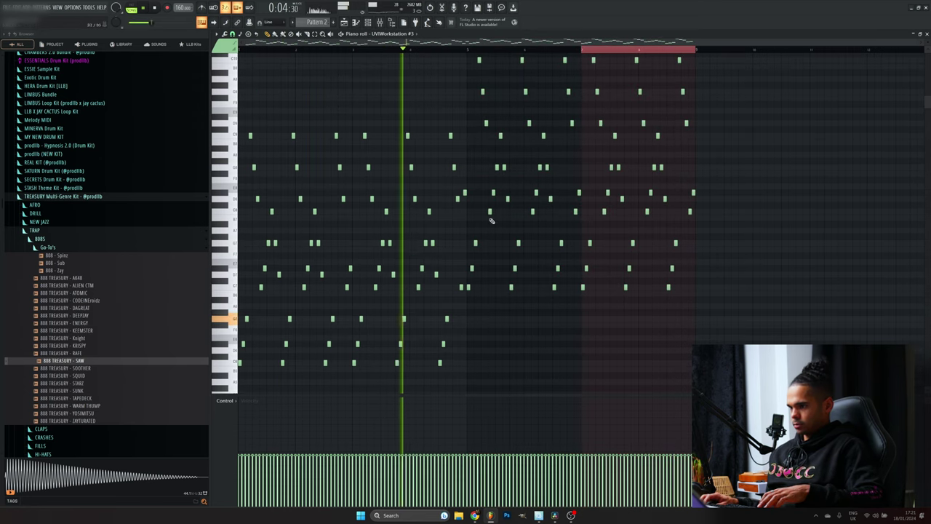
drag(468, 196, 464, 269)
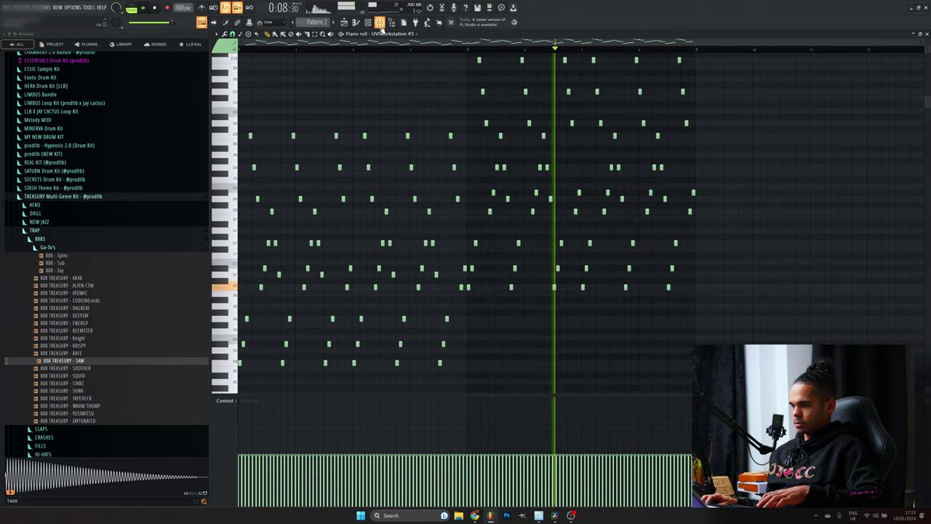
Step: Audition other Synth Anthology 4 presets on UVIWorkstation #3 during playback, from Ice Pack to IDM Pluck
key(F9)
click(370, 22)
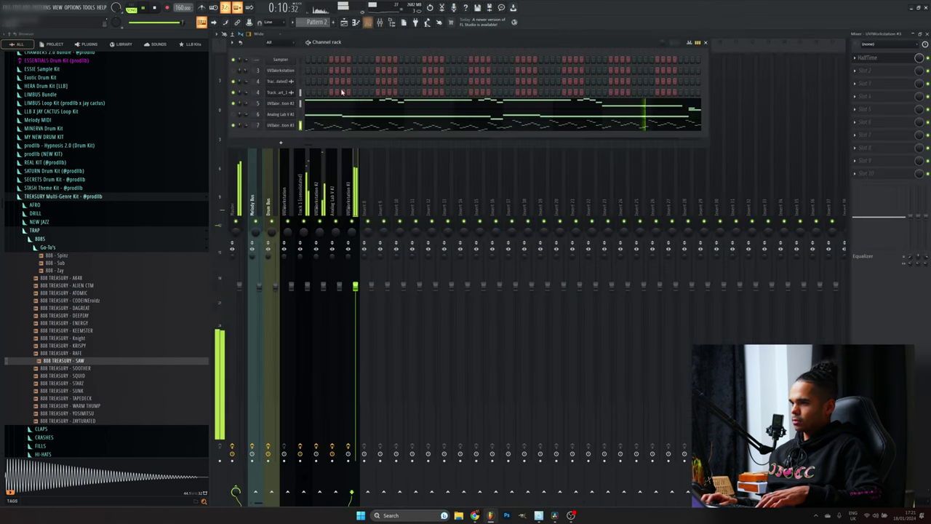
click(281, 125)
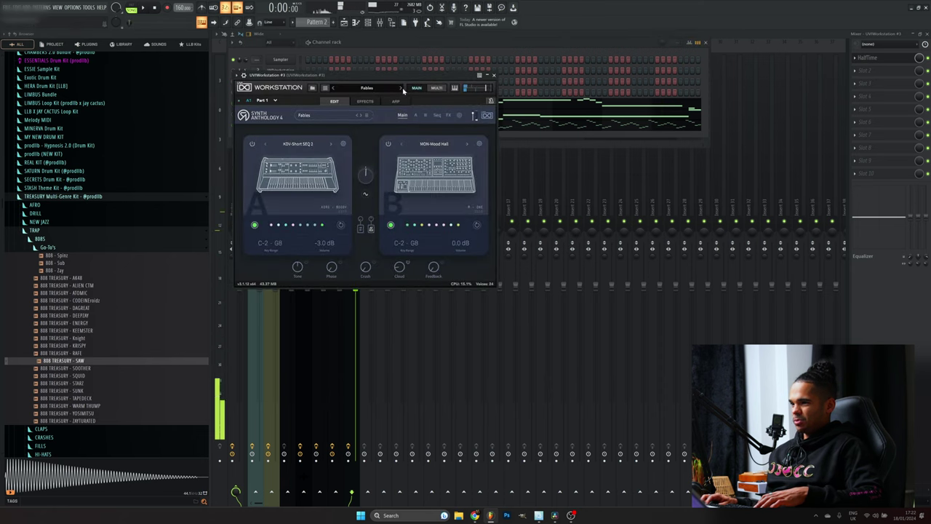
click(401, 88)
key(space)
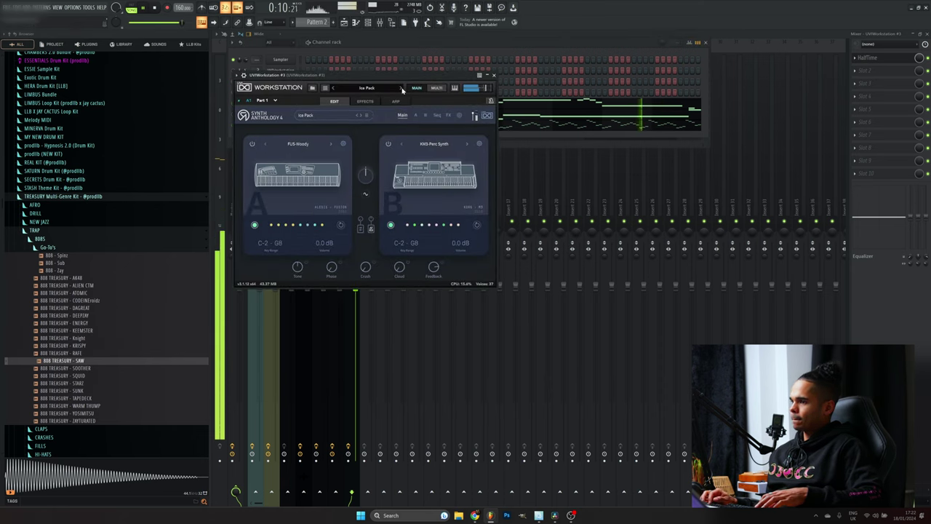
click(401, 88)
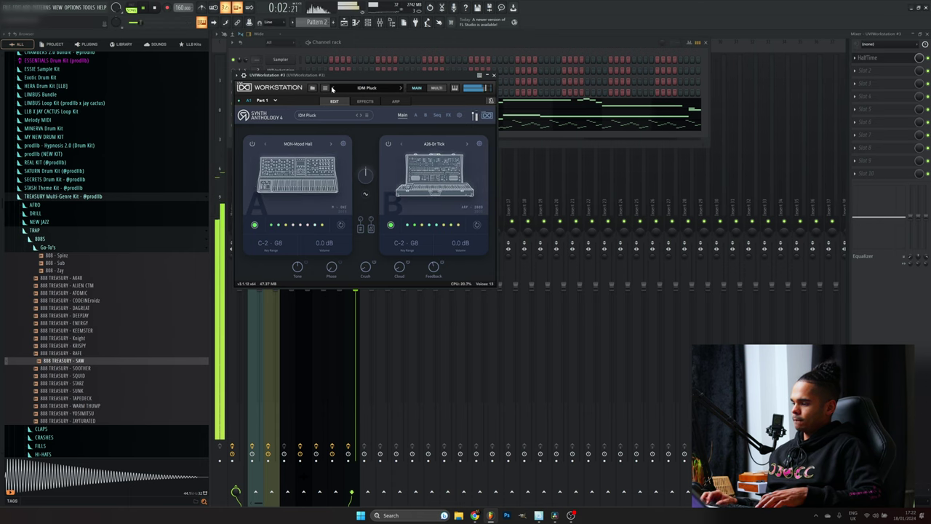
click(441, 43)
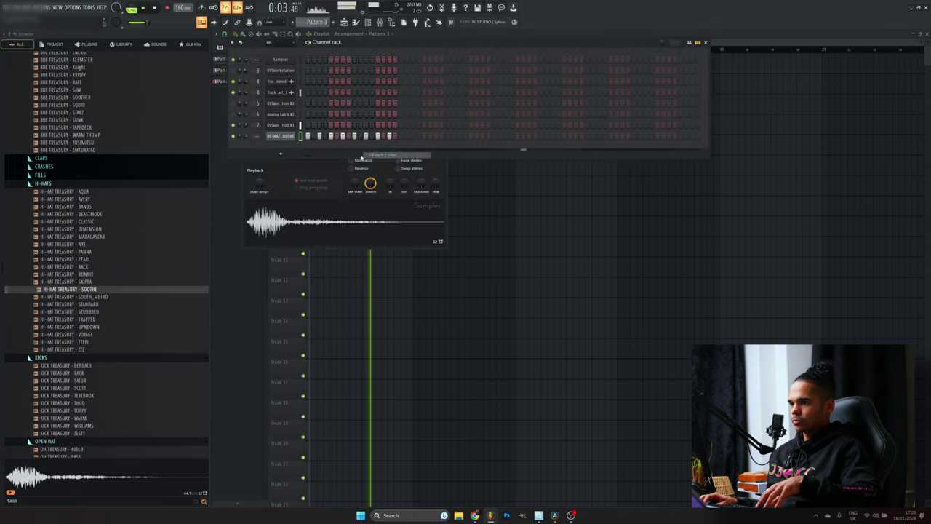
Step: Open the HI-HAT TREASURY - SOOTHE pattern in the piano roll and duplicate its one-bar pattern to fill eight bars
right_click(296, 132)
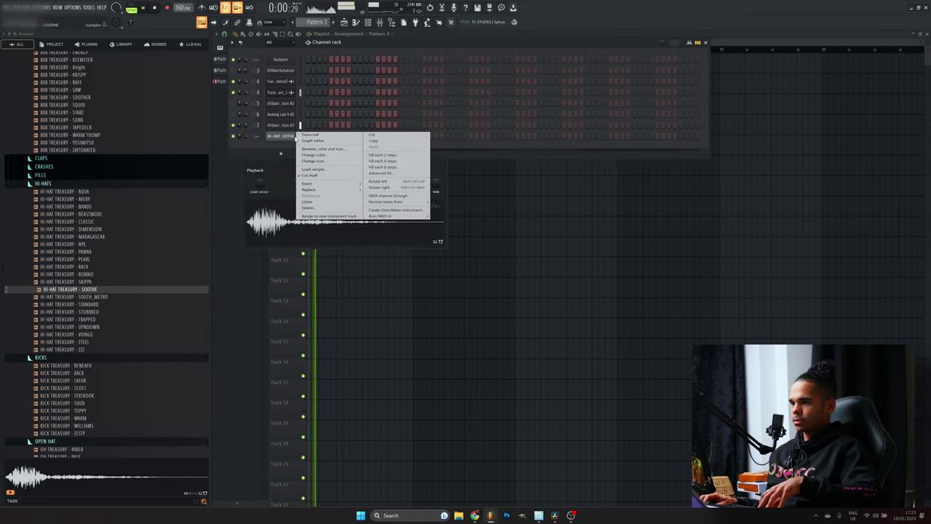
click(324, 138)
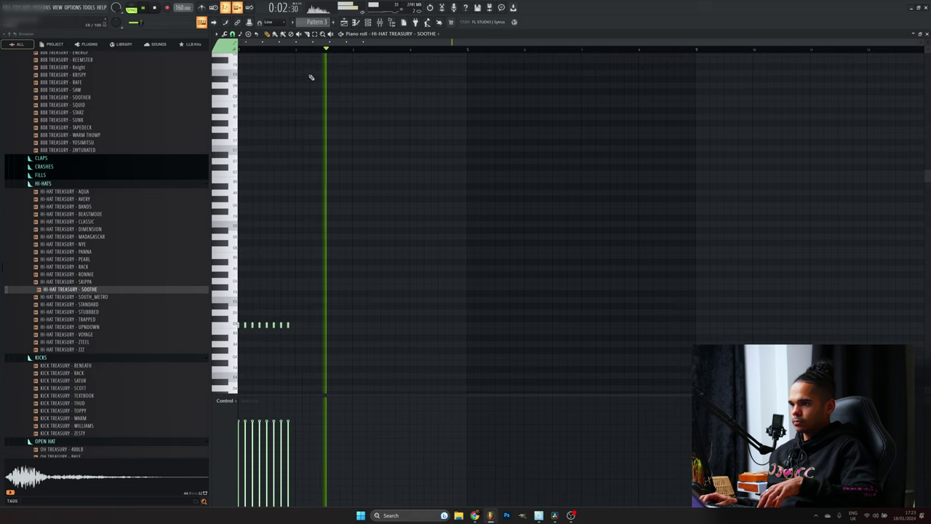
key(ctrl+a)
key(ctrl+b)
key(ctrl+b)
key(ctrl+b)
key(ctrl+b)
key(ctrl+b)
key(ctrl+b)
key(ctrl+b)
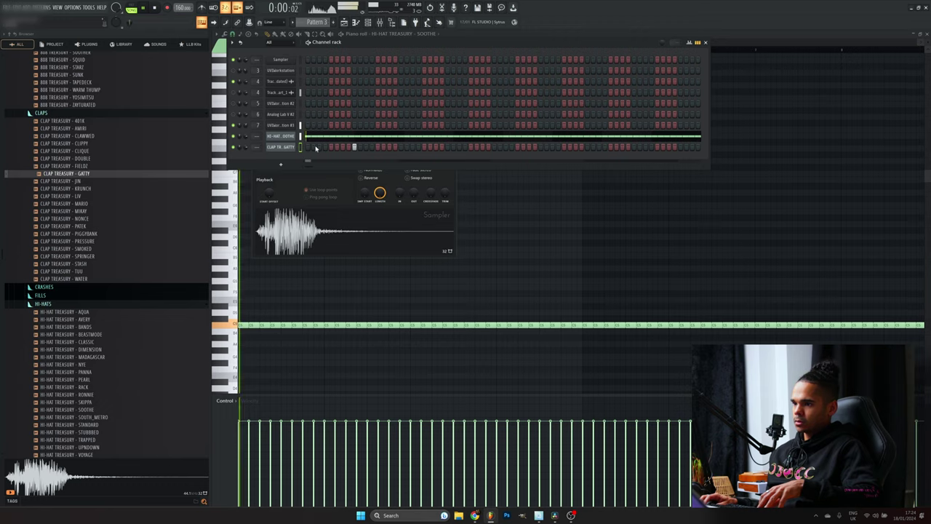
Step: Add two more short CLAP TREASURY - GATTY hits in the piano roll and duplicate the two-bar phrase once
right_click(289, 148)
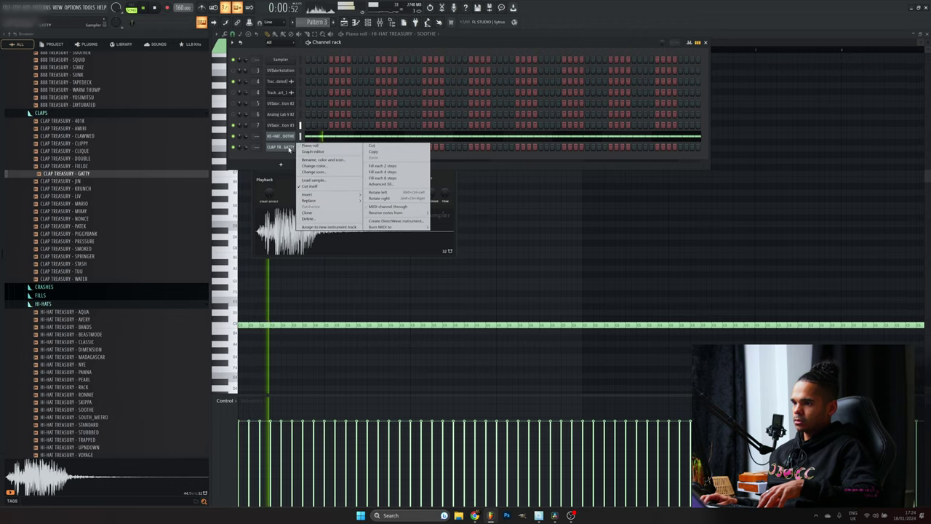
click(317, 147)
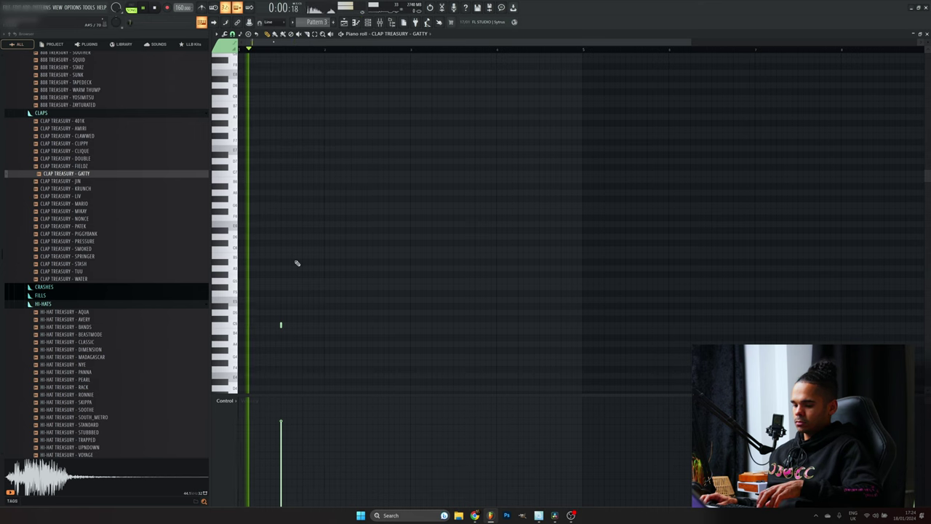
click(339, 325)
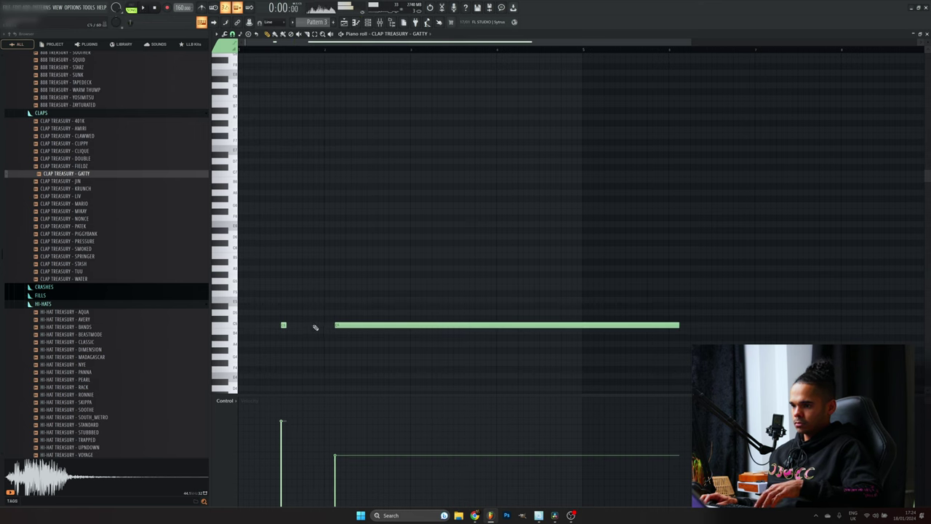
key(space)
right_click(339, 325)
click(337, 326)
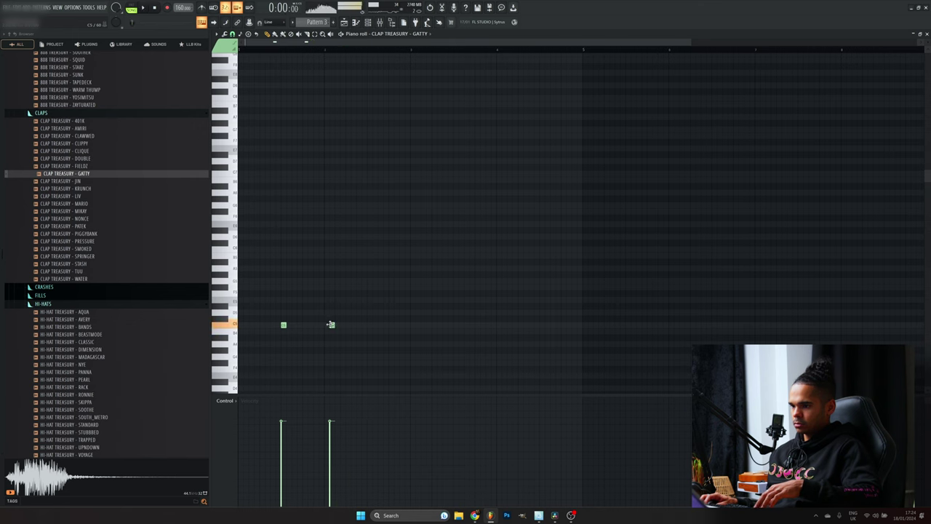
click(371, 325)
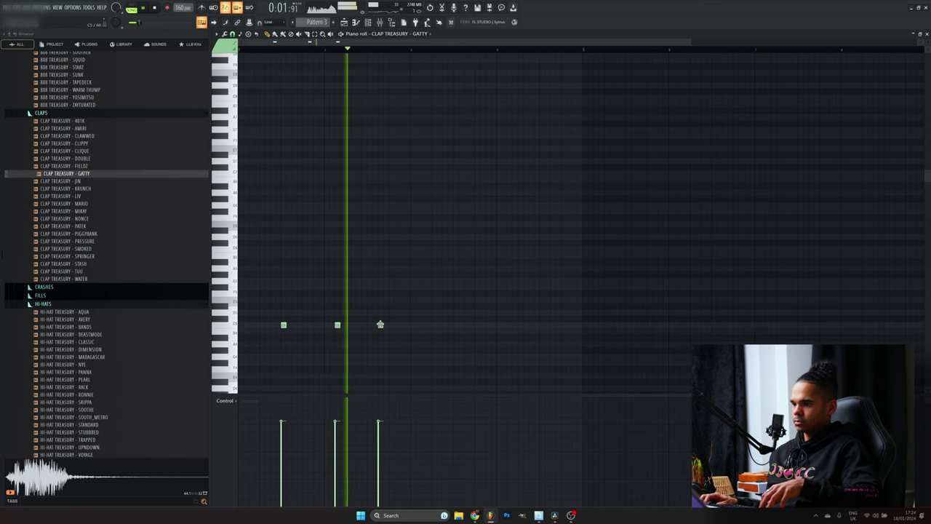
key(ctrl+a)
key(ctrl+b)
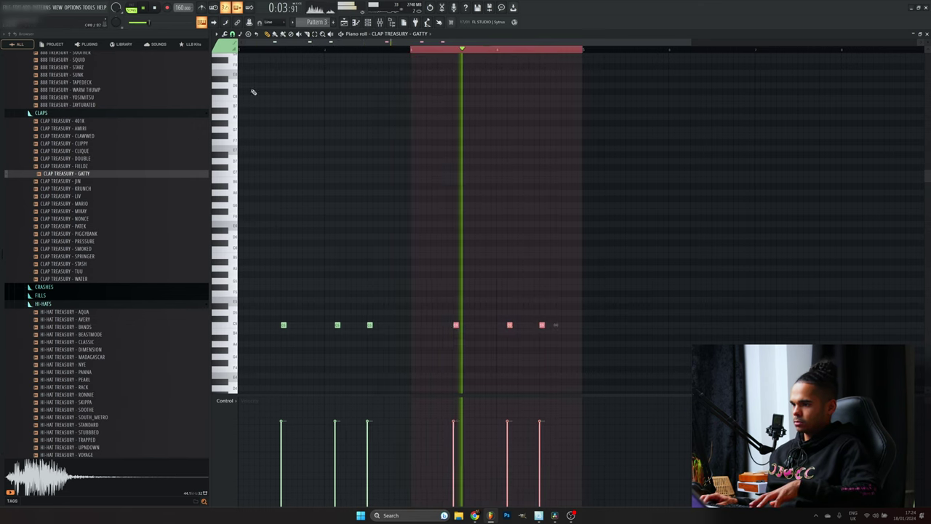
Step: Shift the third clap of each two-bar phrase slightly further along and repeat the clap pattern across eight bars
right_click(370, 325)
key(space)
key(space)
click(360, 326)
right_click(358, 325)
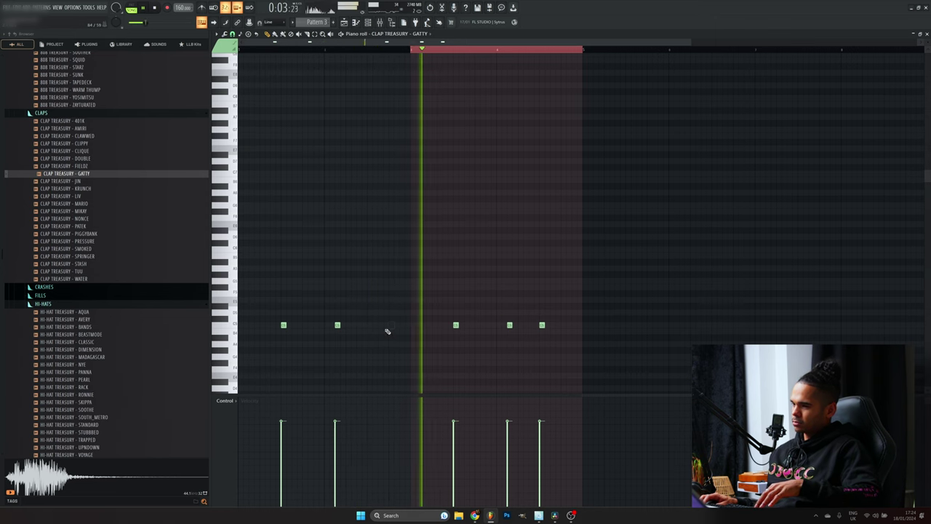
drag(545, 325, 561, 325)
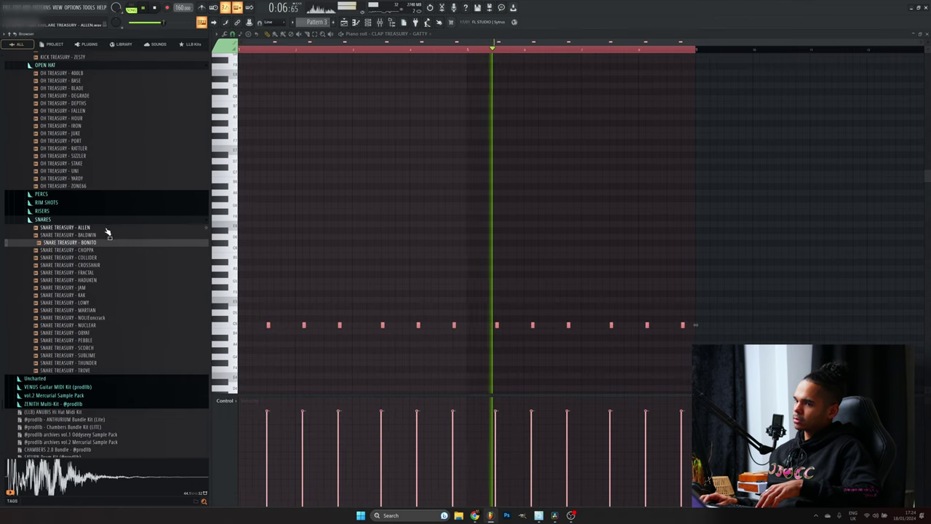
Step: Load SNARE TREASURY - BONITO into a new channel and paste the clap notes into it
key(space)
right_click(110, 246)
click(111, 250)
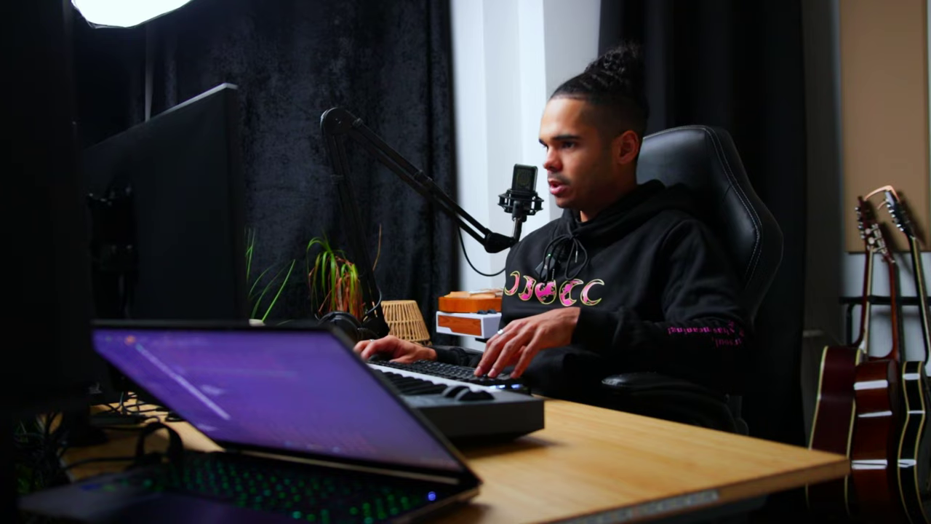
key(F6)
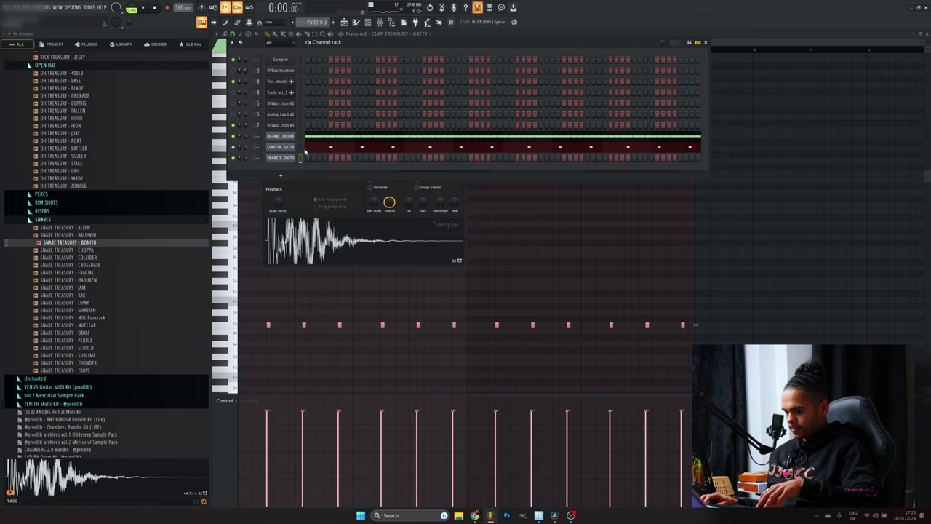
key(ctrl+v)
key(space)
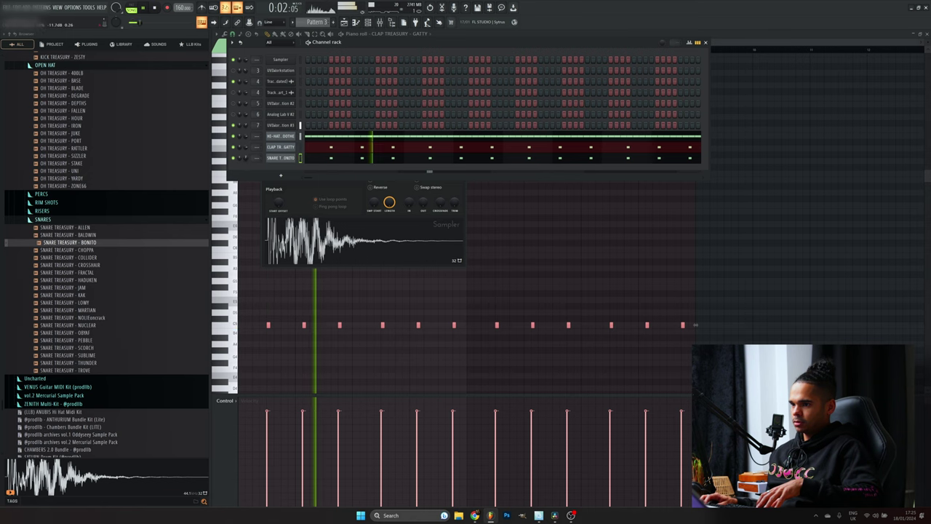
Step: Audition the KAK, LOWY and MARTIAN snares and replace the snare channel's sample with SNARE TREASURY - MARTIAN
click(112, 295)
click(109, 303)
click(107, 311)
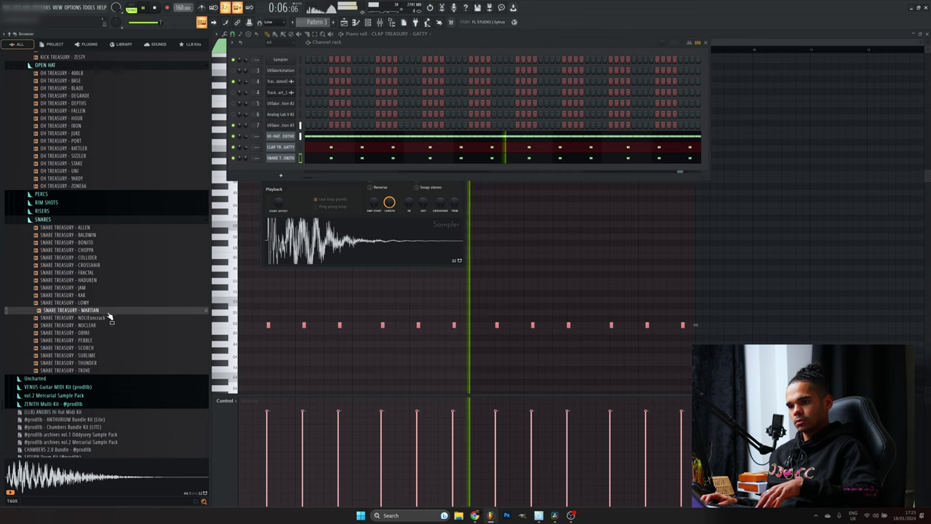
drag(109, 315, 287, 165)
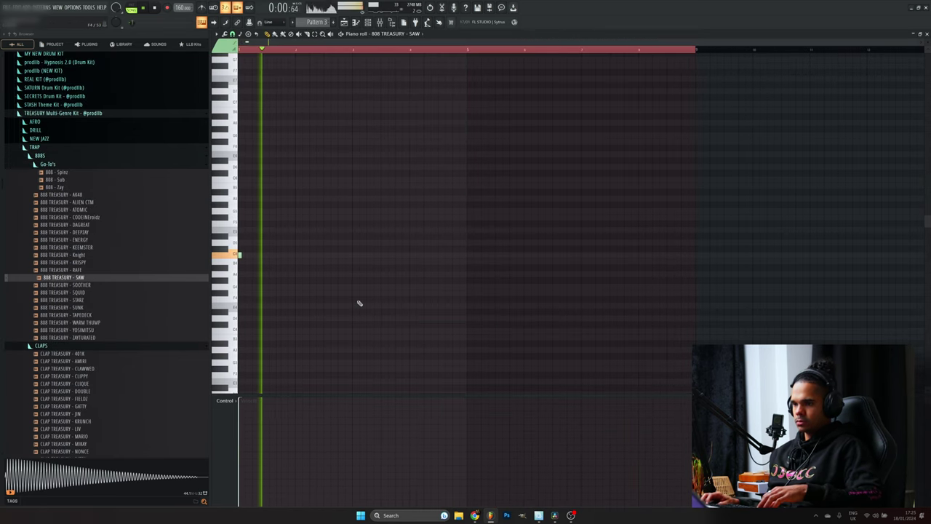
Step: Place short 808 TREASURY - SAW hits on C5 across the first four bars, ending the phrase with two higher, descending notes
click(261, 255)
click(282, 254)
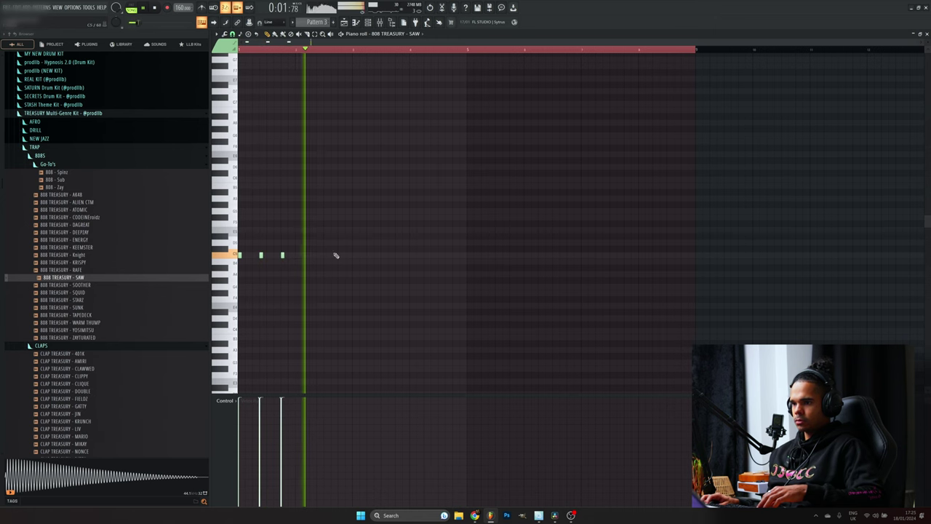
click(398, 255)
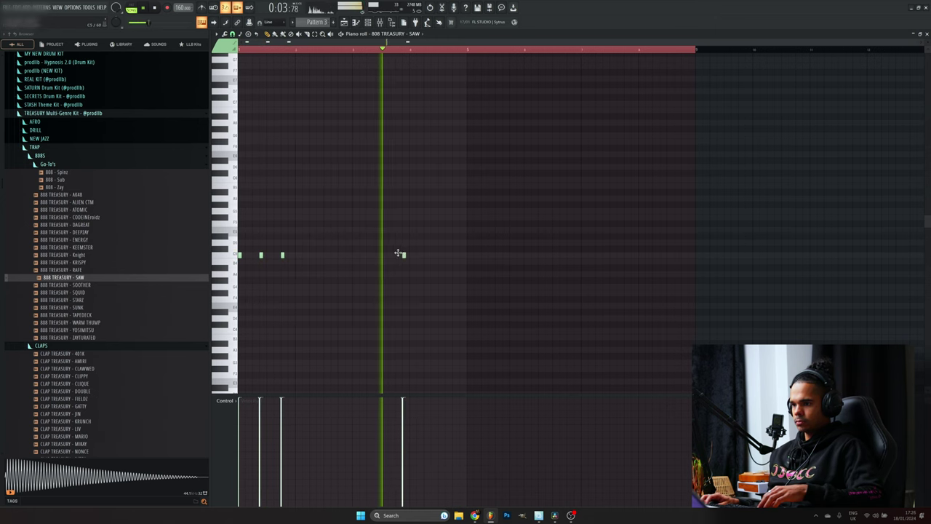
mouse_move(460, 222)
mouse_down()
mouse_move(441, 206)
mouse_move(451, 209)
mouse_up()
click(425, 204)
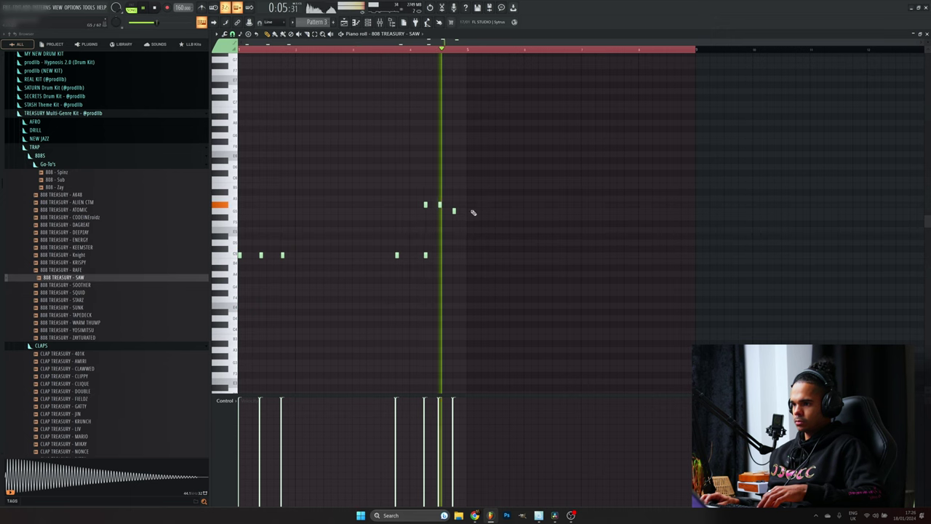
right_click(425, 255)
drag(425, 206, 426, 255)
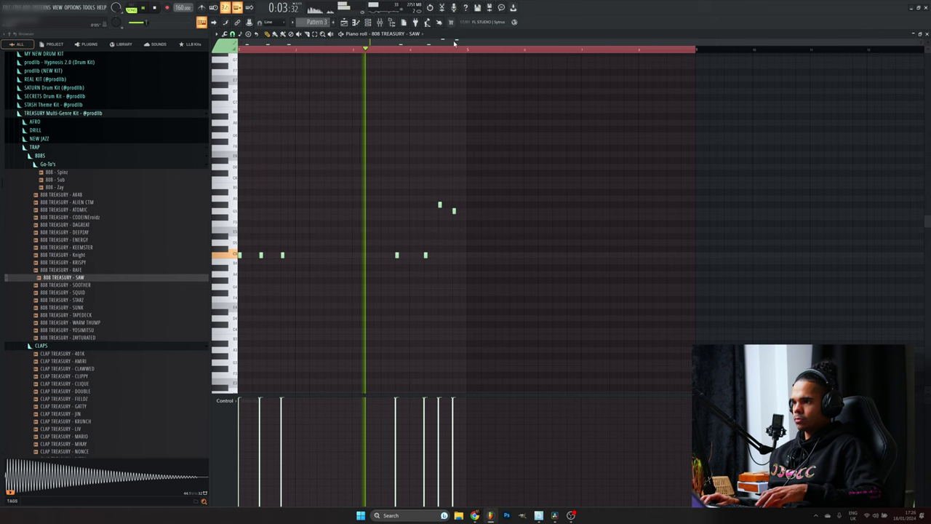
Step: Duplicate the four-bar 808 phrase into bars five to eight and open the 808 channel from the channel rack
key(ctrl+a)
key(ctrl+b)
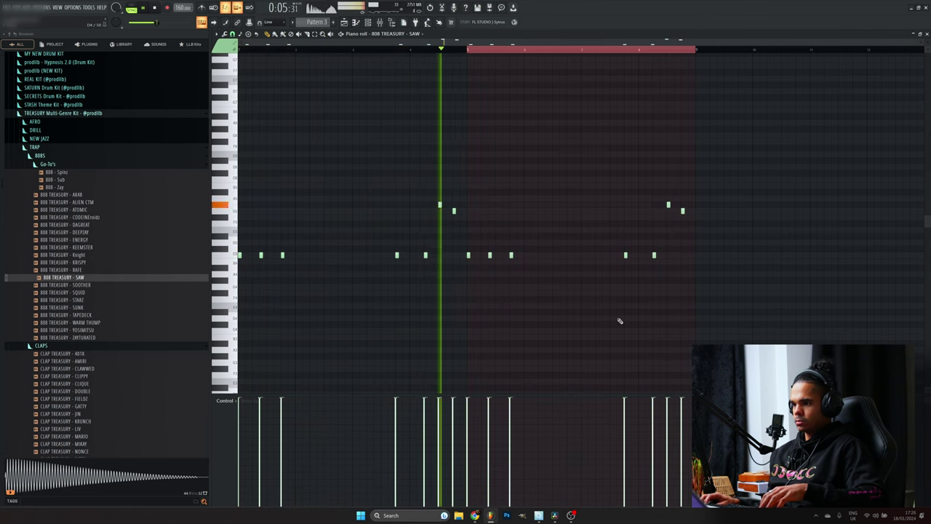
key(ctrl+a)
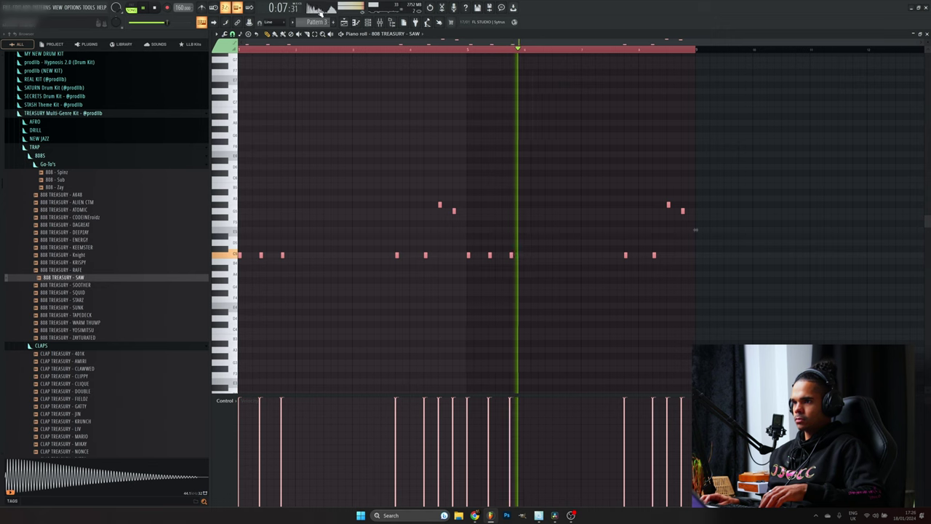
click(368, 22)
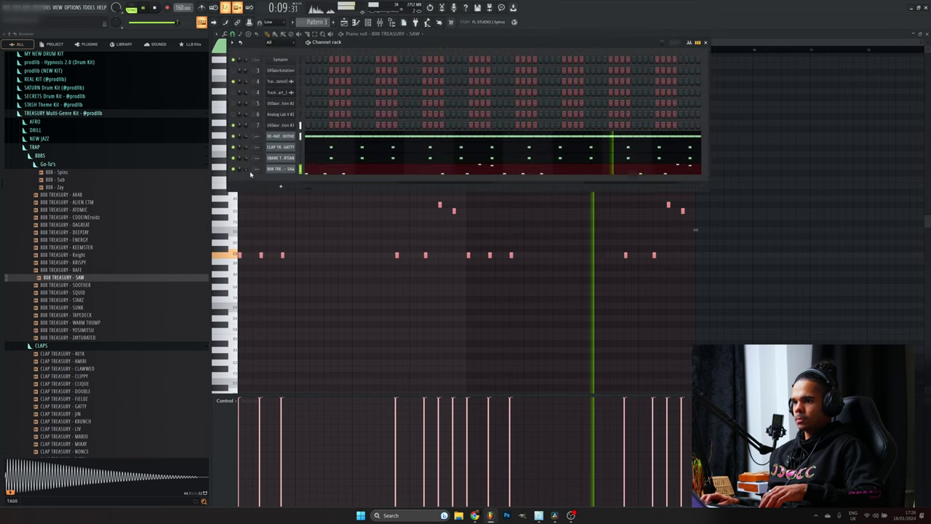
click(284, 168)
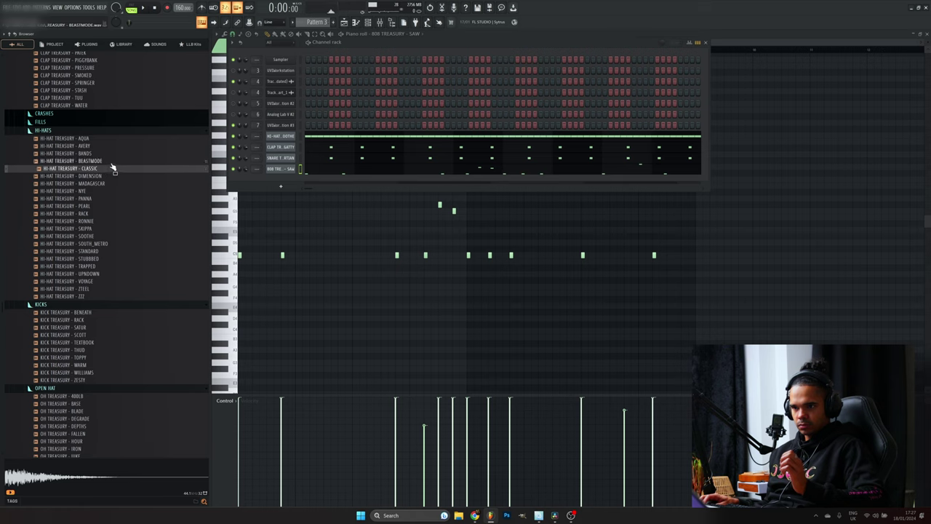
Step: Load HI-HAT TREASURY - BEASTMODE into a new channel and open its piano roll
right_click(112, 167)
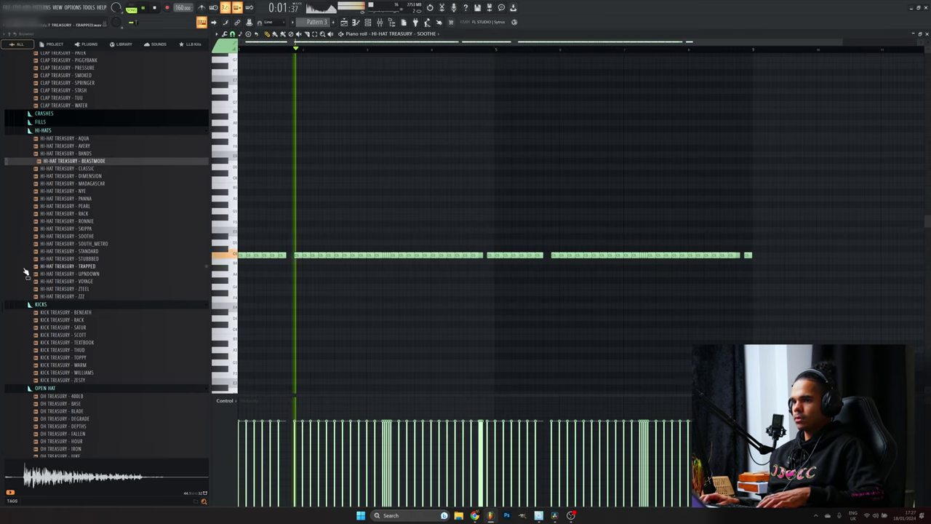
scroll(25, 270, up, 2)
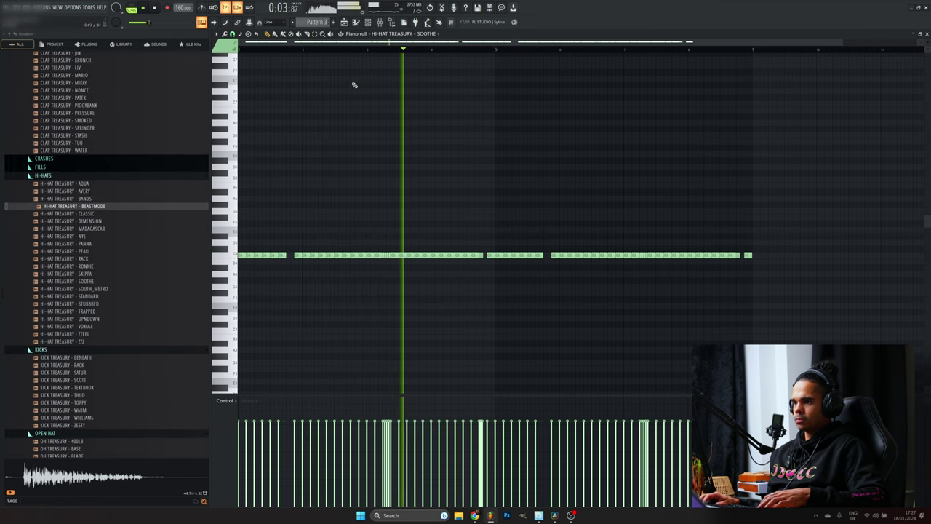
click(407, 33)
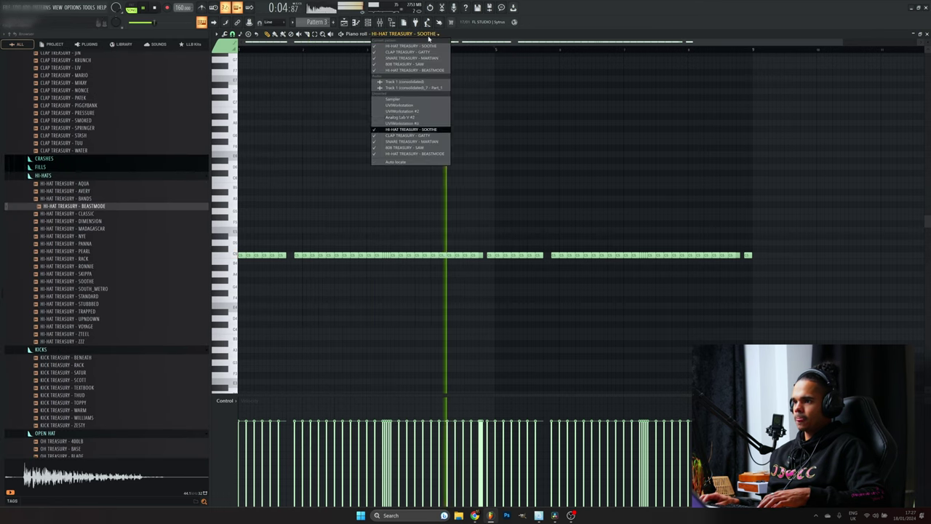
click(425, 154)
Step: Draw five short BEASTMODE hi-hat hits in the first bar and duplicate them into the second bar as a four-hit variation
click(241, 255)
click(248, 255)
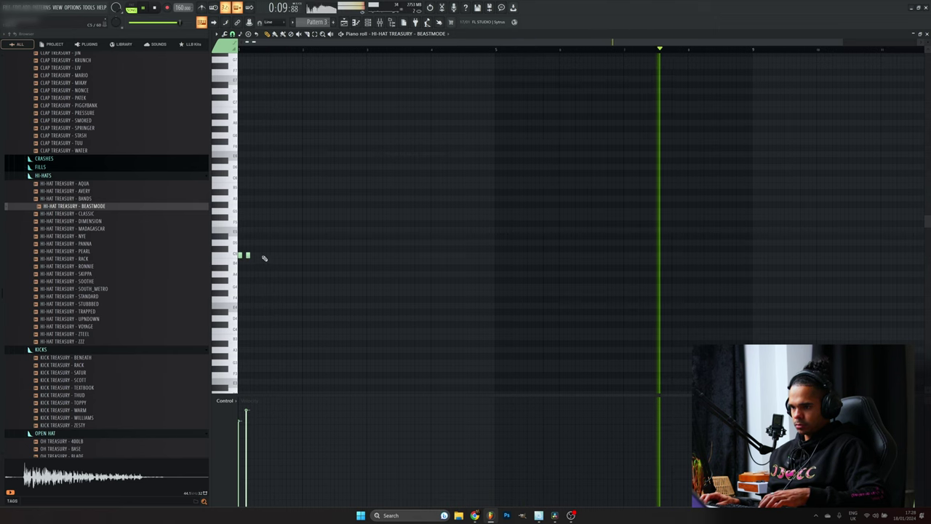
click(264, 256)
click(270, 256)
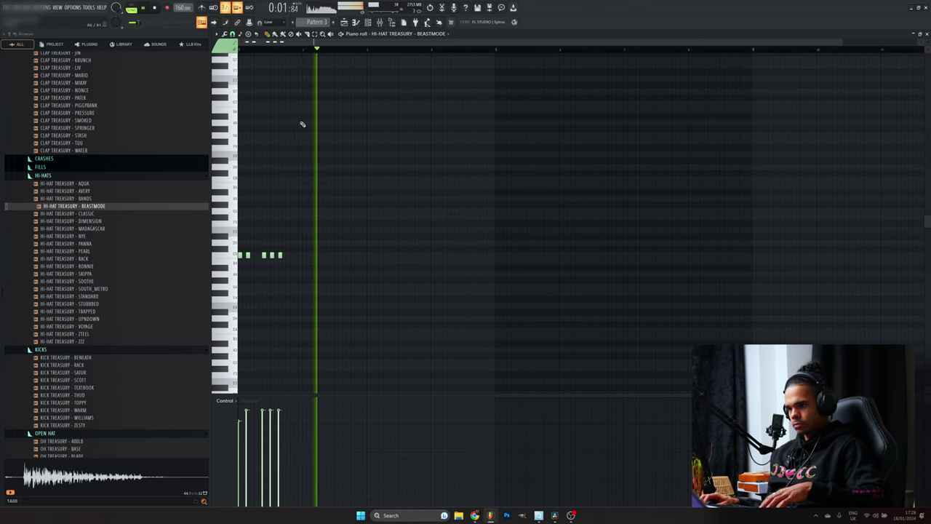
key(ctrl+a)
key(ctrl+b)
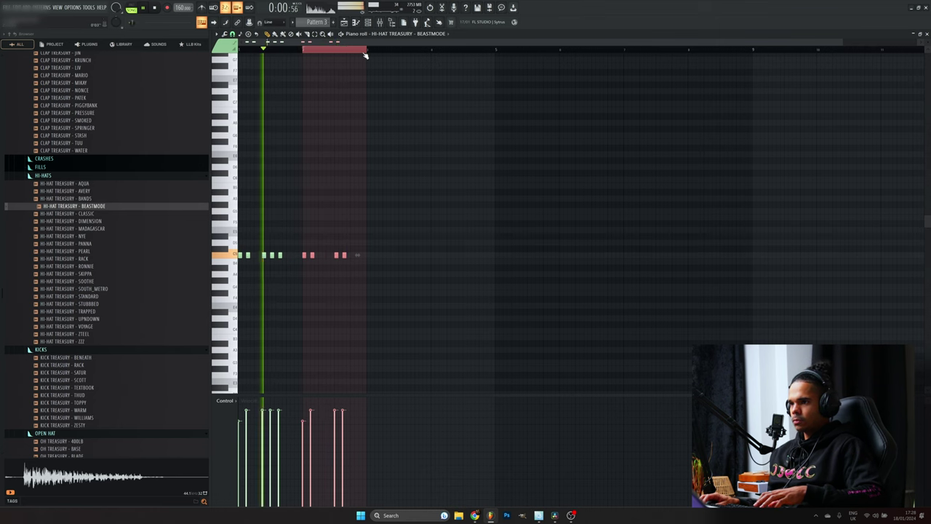
Step: Select the two-bar BEASTMODE hi-hat phrase and repeat it until it fills eight bars
drag(362, 48, 238, 48)
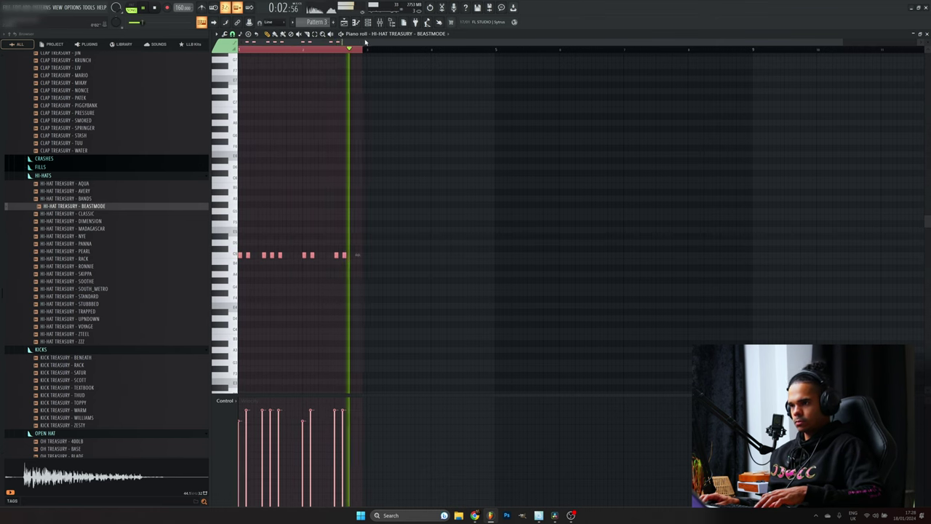
key(ctrl+b)
key(ctrl+b)
key(ctrl+b)
key(ctrl+a)
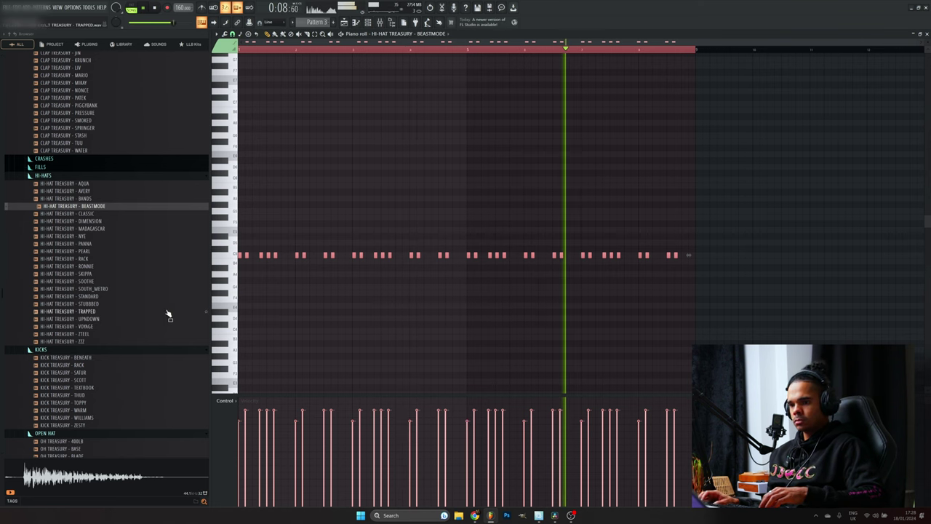
Step: Load KICK TREASURY - WARM into a new channel and place four kick hits across the first four bars
scroll(168, 315, down, 2)
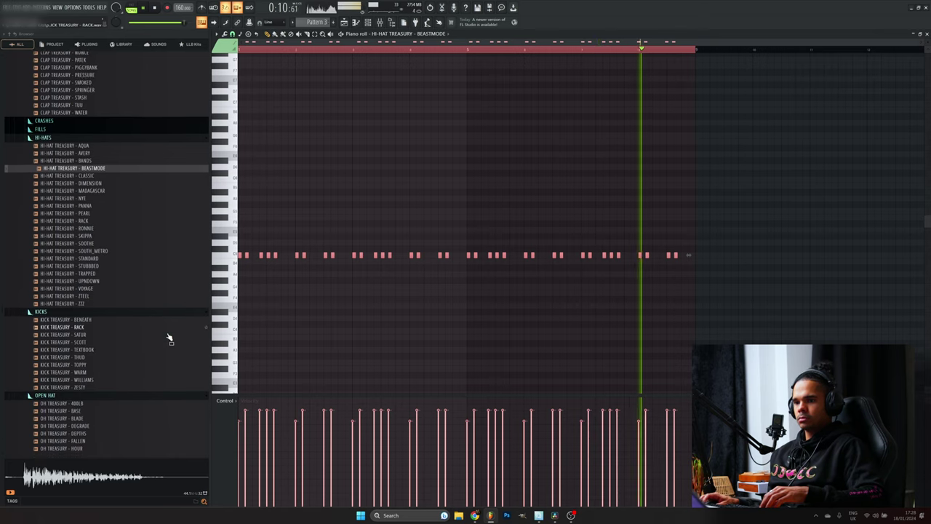
click(155, 343)
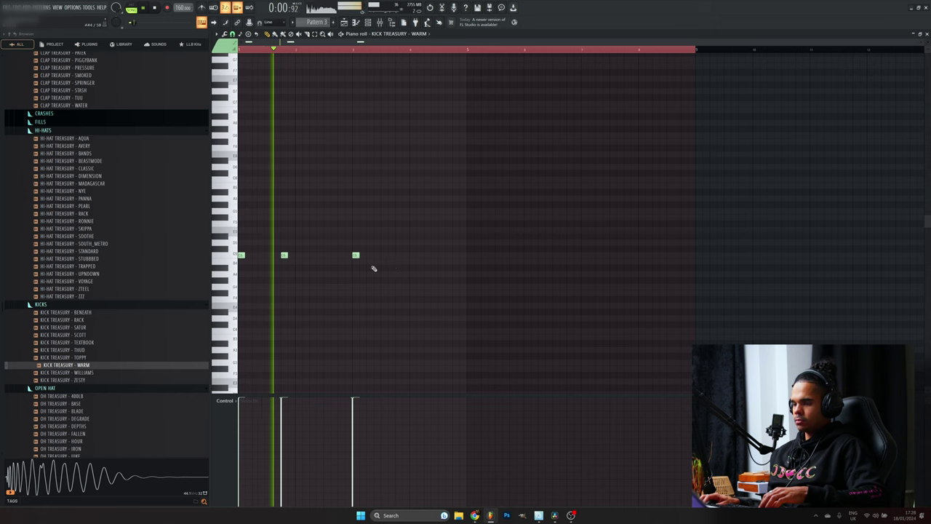
right_click(356, 256)
click(362, 255)
right_click(362, 256)
click(398, 255)
click(441, 255)
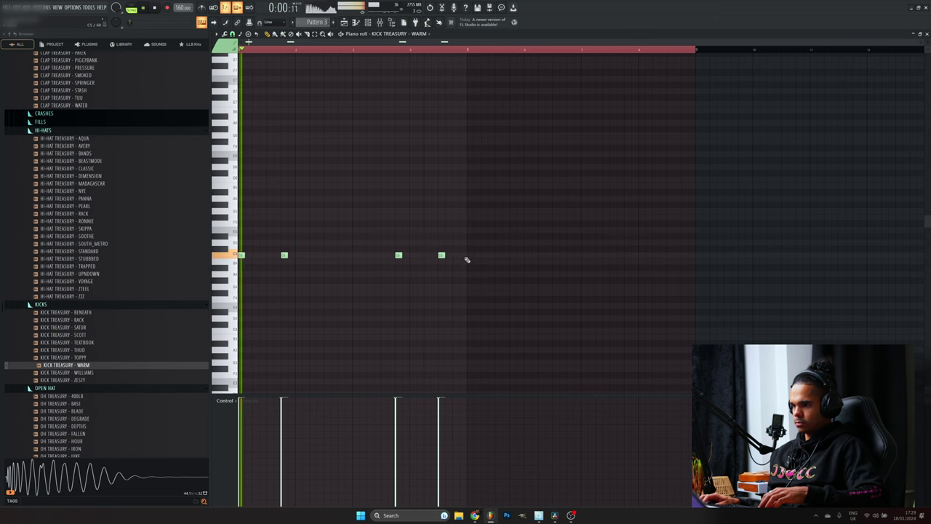
Step: Duplicate the four-bar kick phrase into bars five to eight and show the channel rack
scroll(471, 55, up, 3)
scroll(440, 200, down, 3)
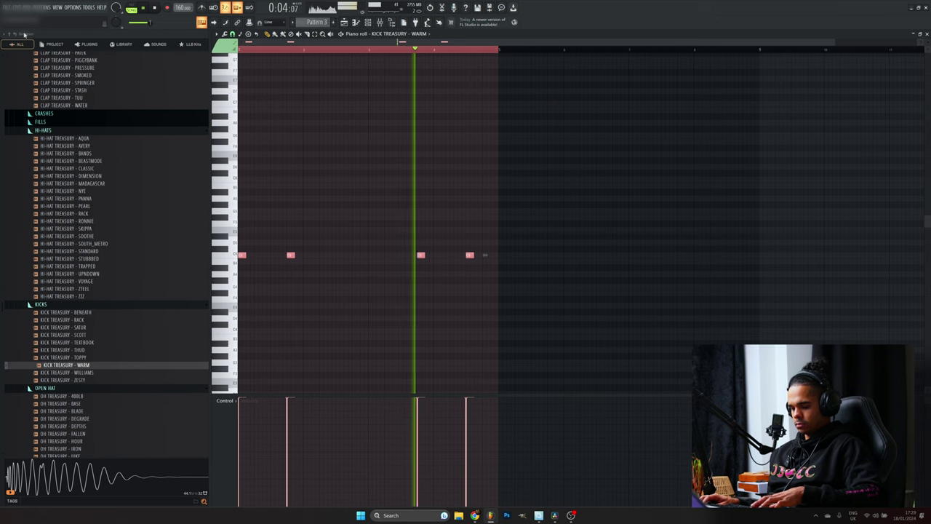
key(ctrl+b)
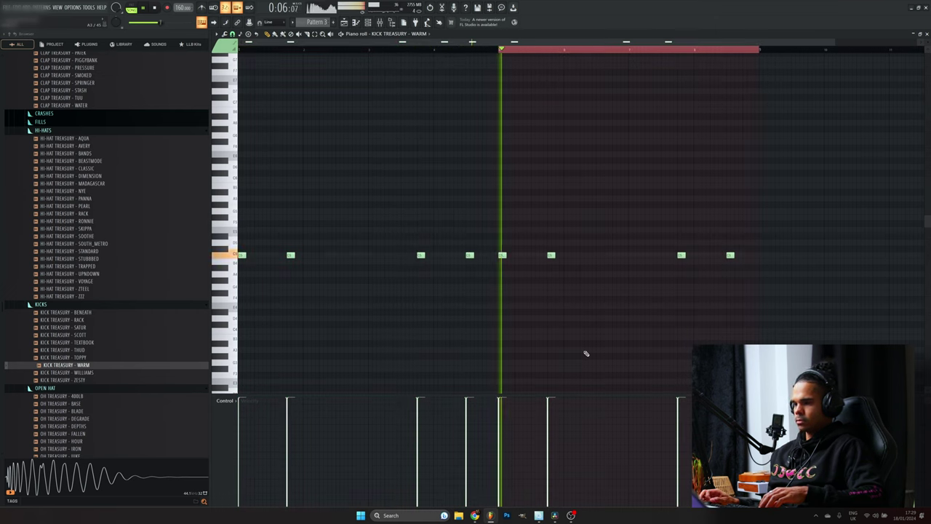
click(370, 23)
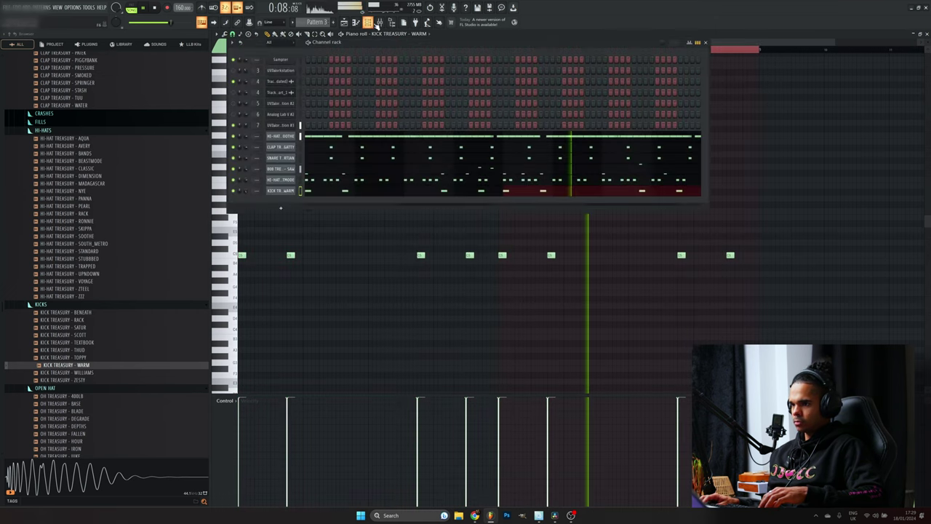